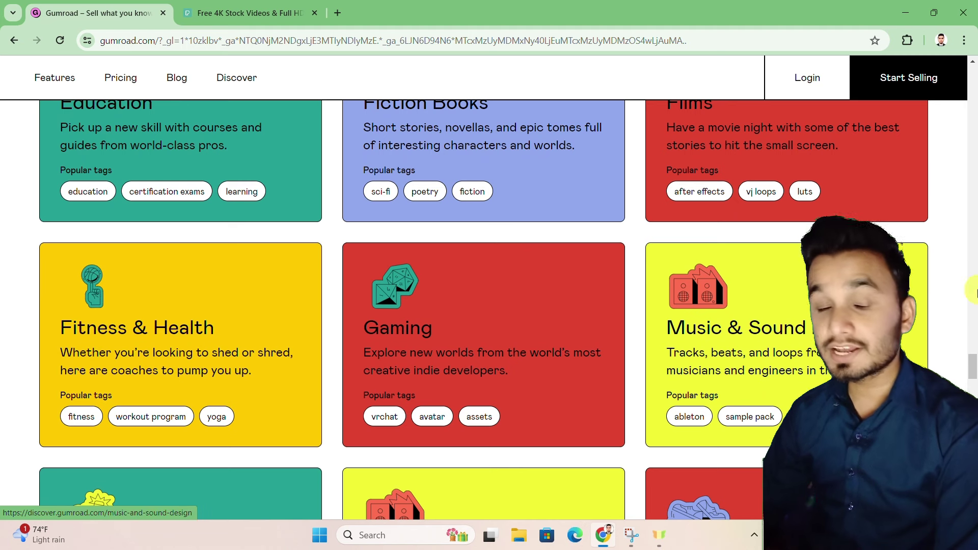
Look through the product category cards and creator stories on the Gumroad landing page
scroll(534, 263, "down", 3)
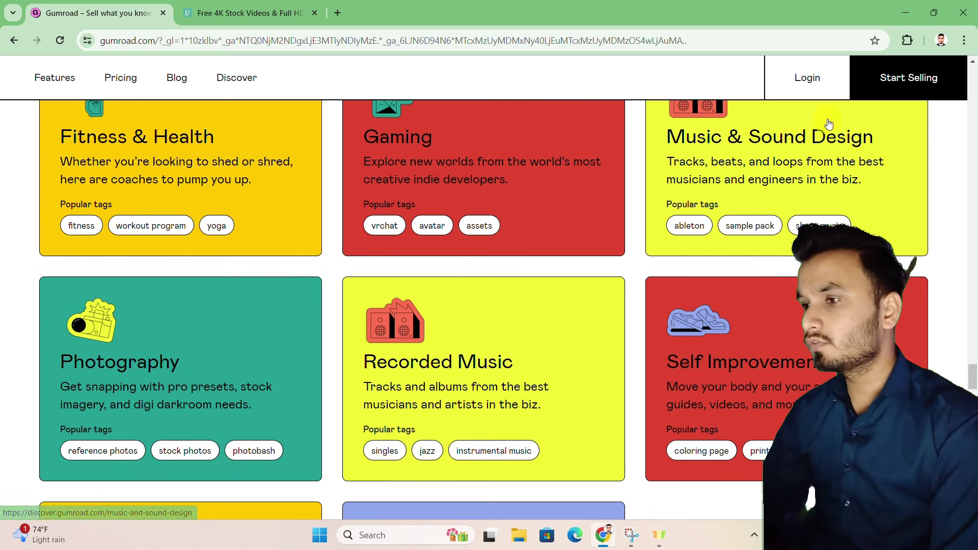
scroll(594, 294, "down", 3)
scroll(695, 303, "down", 3)
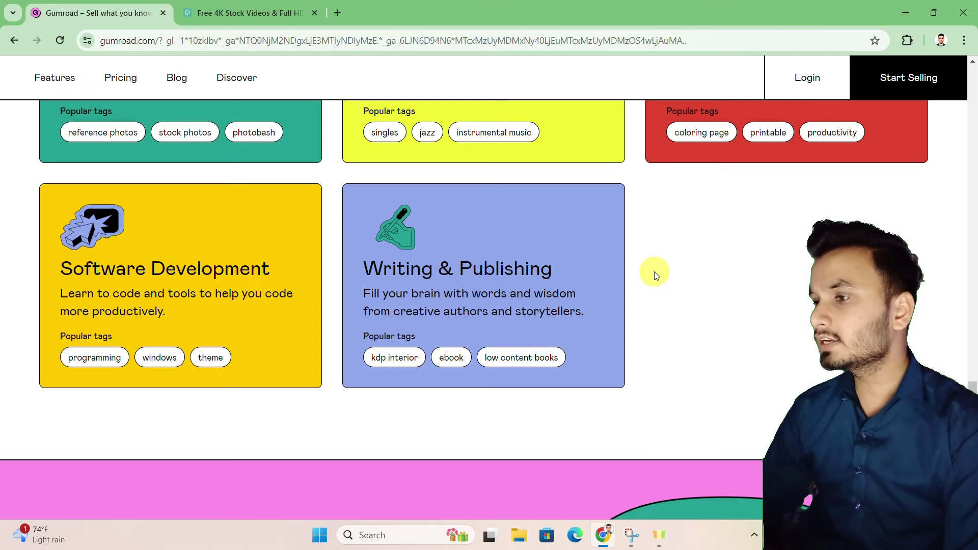
scroll(595, 261, "up", 6)
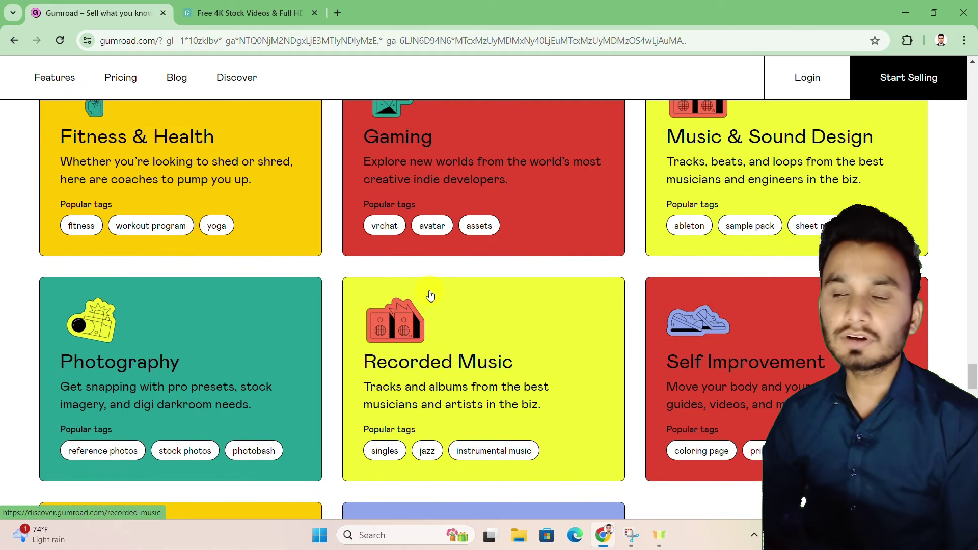
scroll(431, 295, "up", 3)
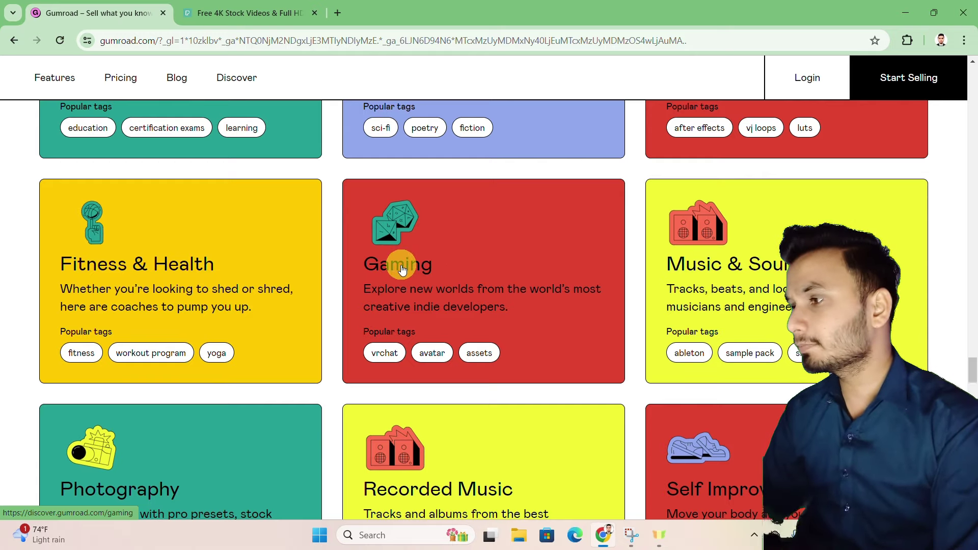
scroll(402, 269, "up", 10)
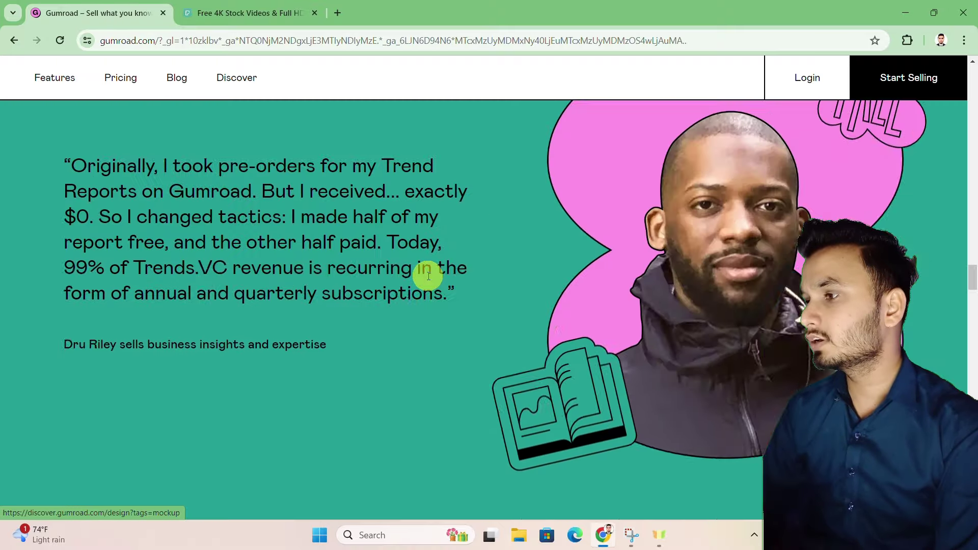
scroll(428, 275, "up", 15)
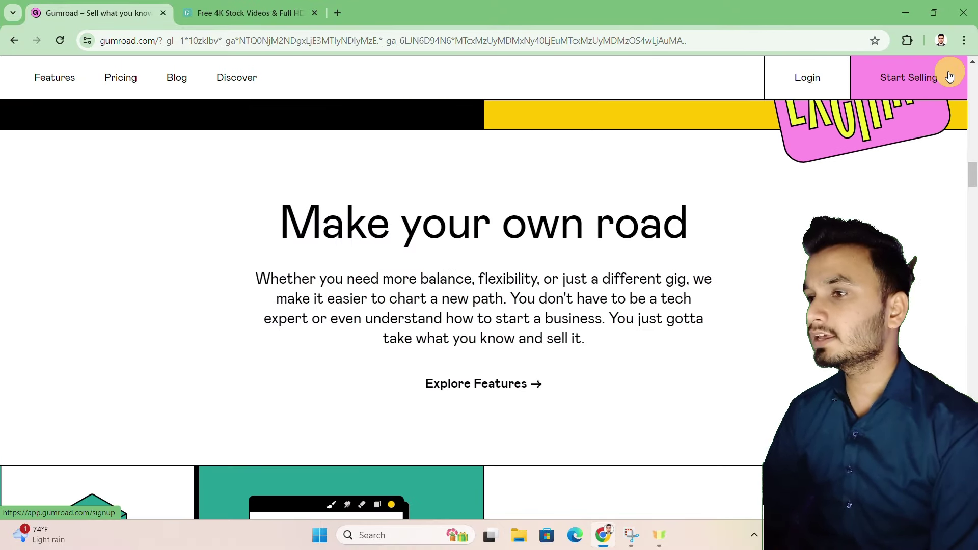
Open the seller sign-up page and review its social account options and the email and password fields
left_click(949, 76)
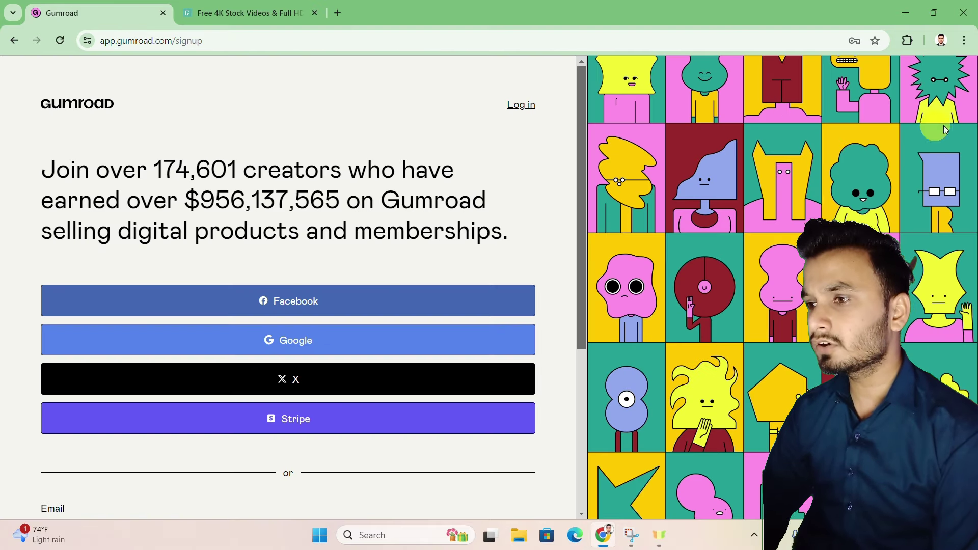
scroll(257, 214, "down", 3)
scroll(356, 204, "up", 3)
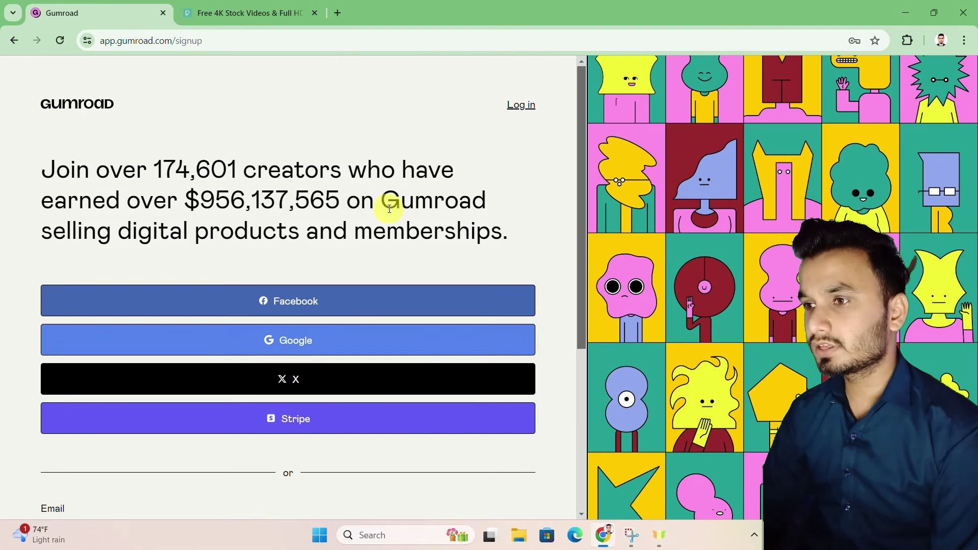
scroll(390, 209, "down", 5)
scroll(245, 122, "up", 4)
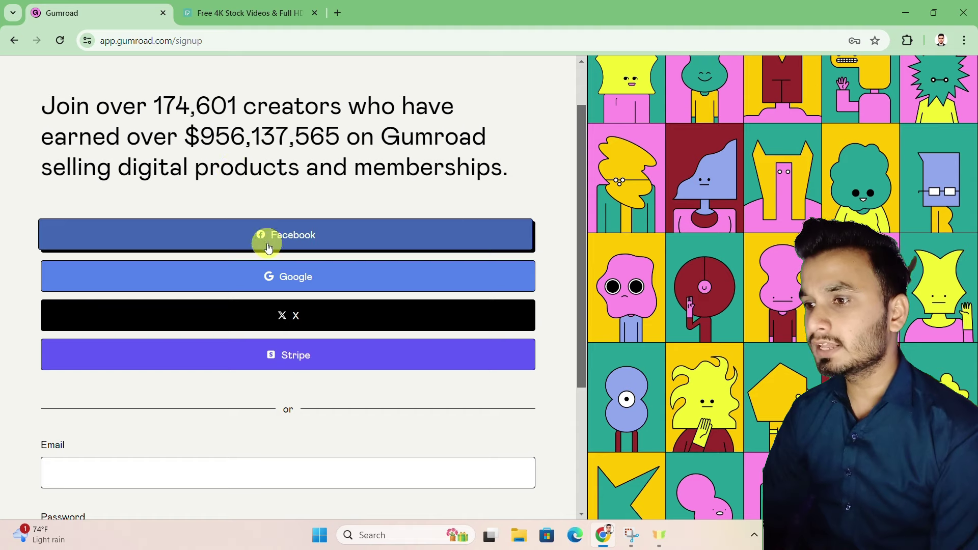
scroll(269, 248, "down", 2)
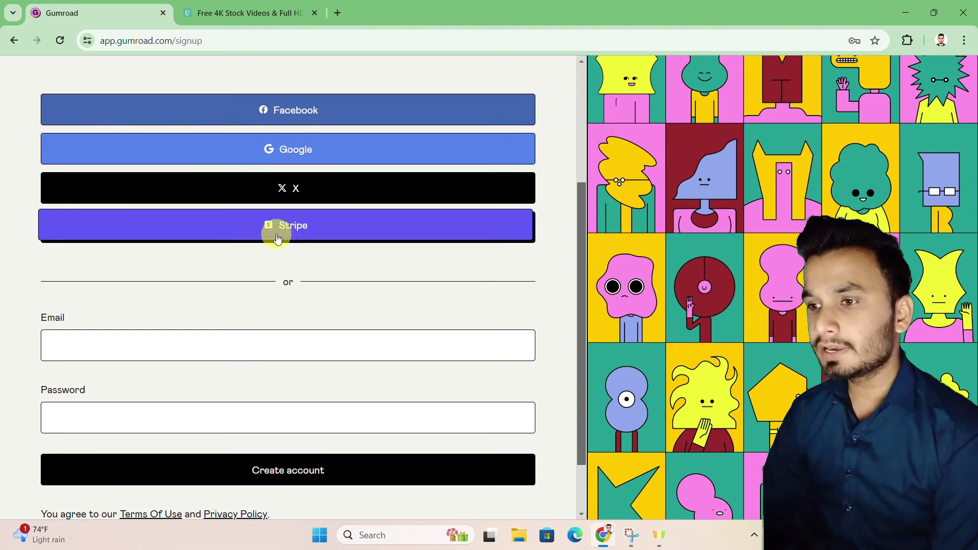
scroll(277, 238, "down", 1)
left_click(119, 273)
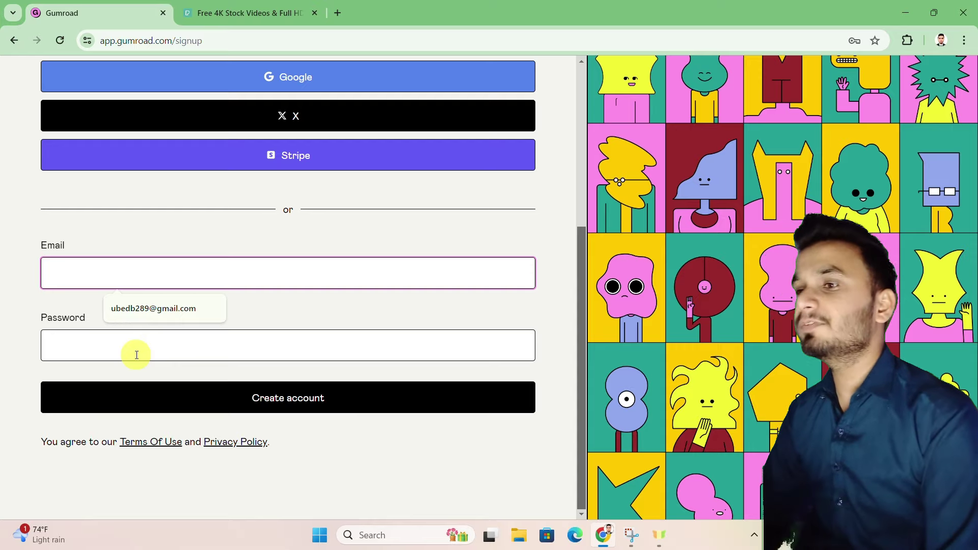
Log in to the existing account instead of signing up, and look over the dashboard
scroll(258, 192, "up", 5)
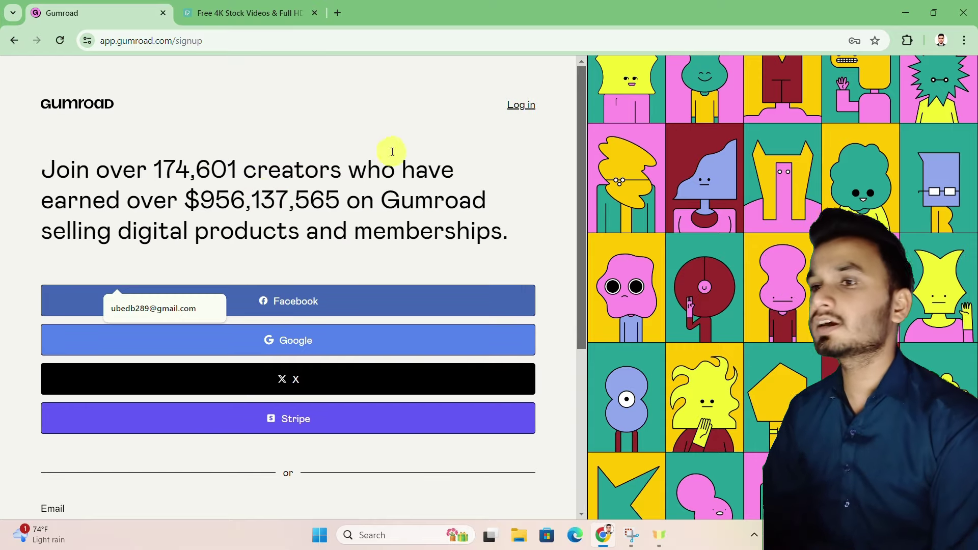
left_click(518, 105)
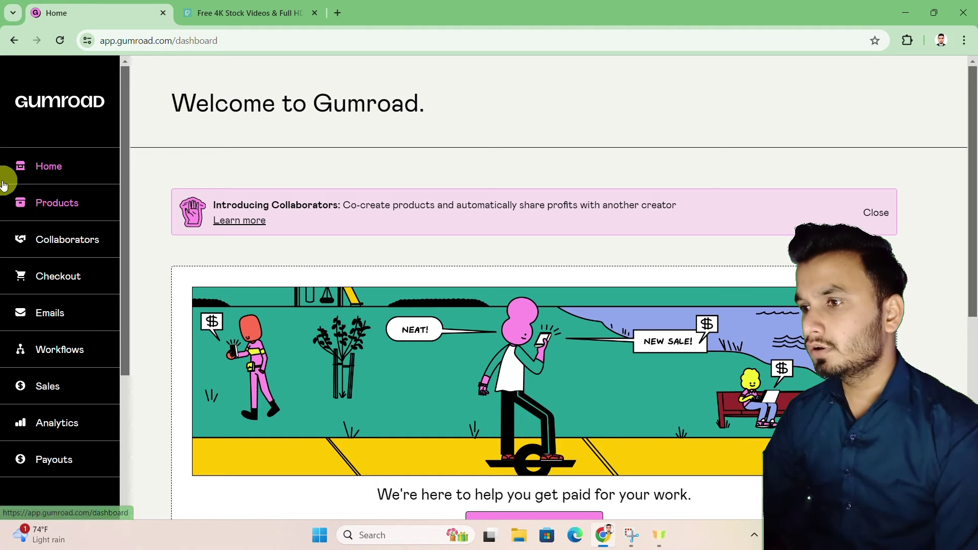
left_click_drag(148, 125, 422, 153)
scroll(422, 152, "down", 5)
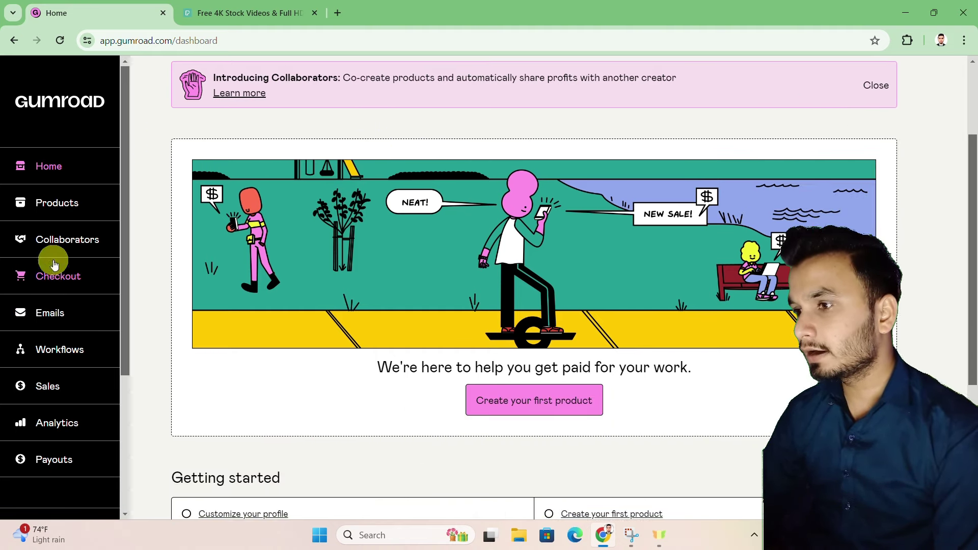
left_click_drag(441, 191, 633, 186)
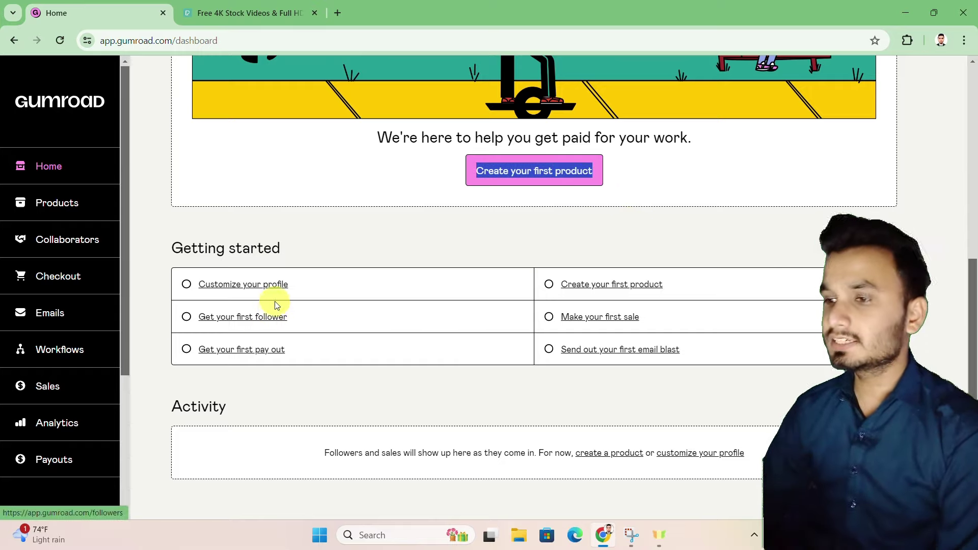
Open the profile customization settings from the Getting started checklist
left_click(242, 284)
scroll(323, 208, "down", 3)
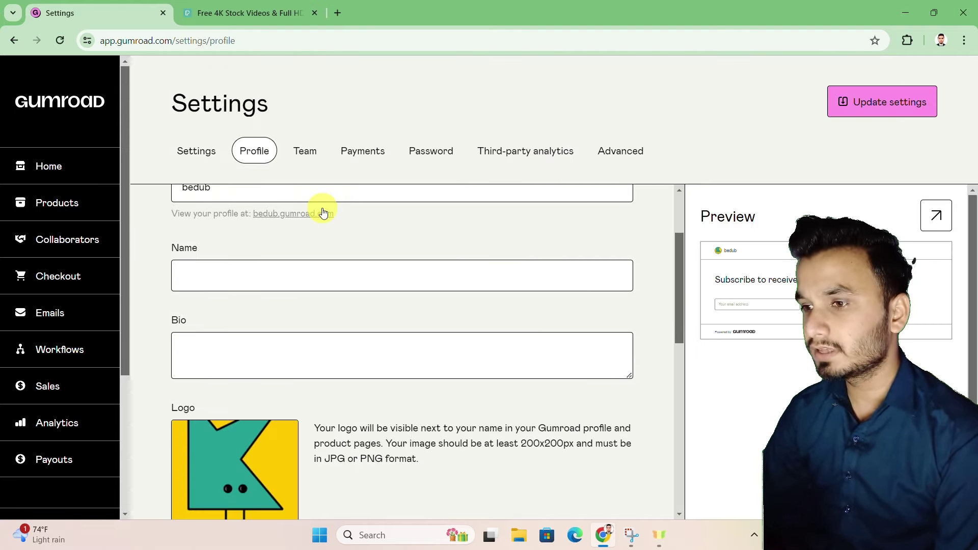
scroll(327, 234, "up", 3)
Replace the profile's username with UBK28 and set the name to UBK
left_click(288, 306)
key("ctrl+a")
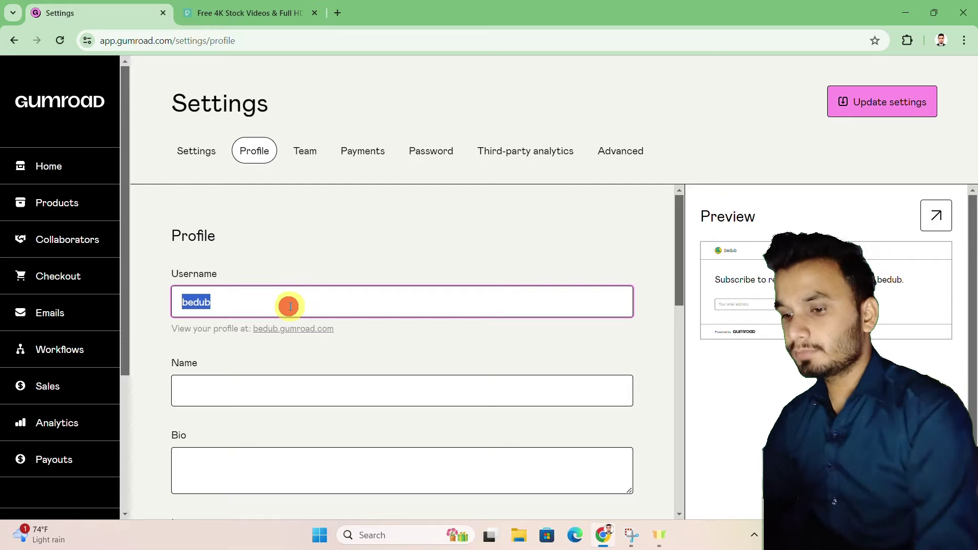
key("BackSpace")
key("Caps_Lock")
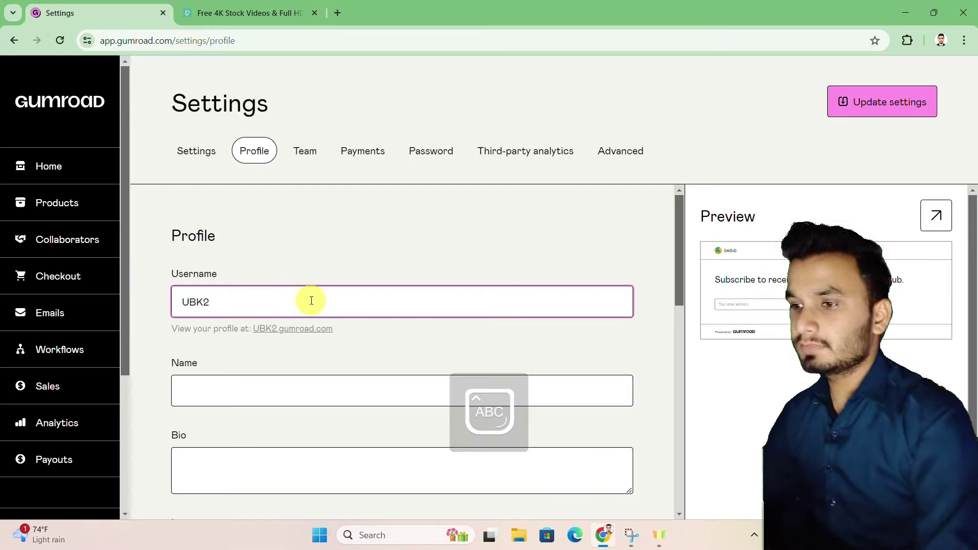
left_click(311, 396)
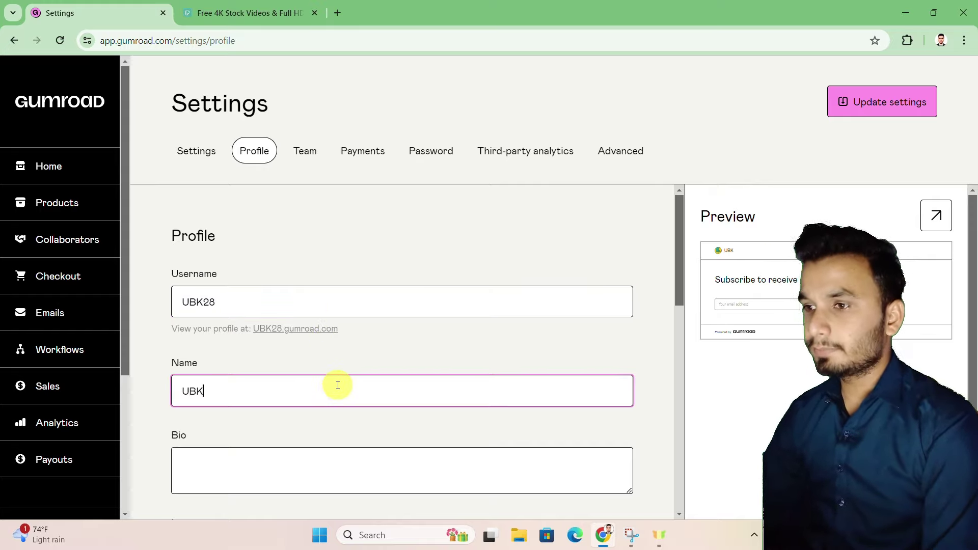
type("UBK")
Fill in the profile bio with "I am picture seller"
scroll(338, 384, "down", 5)
left_click(316, 229)
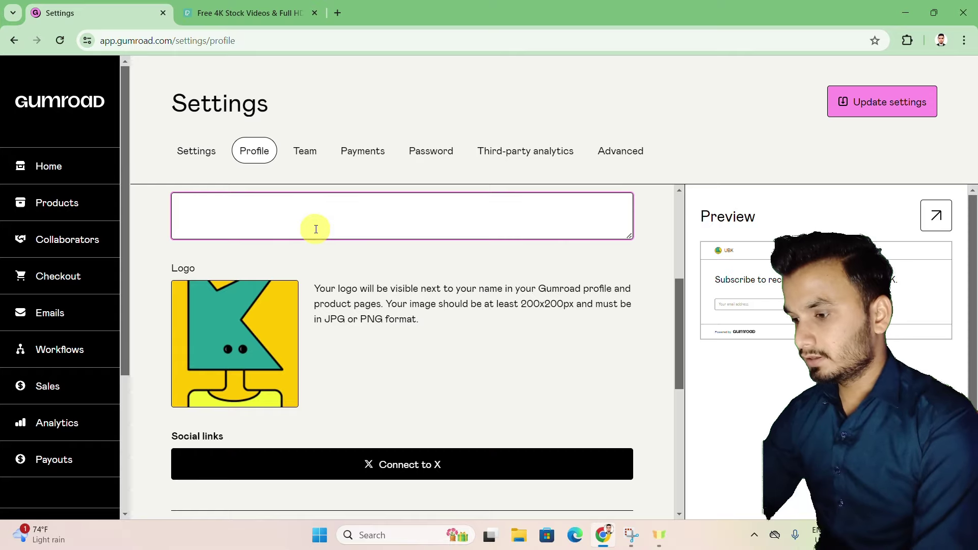
type("i A")
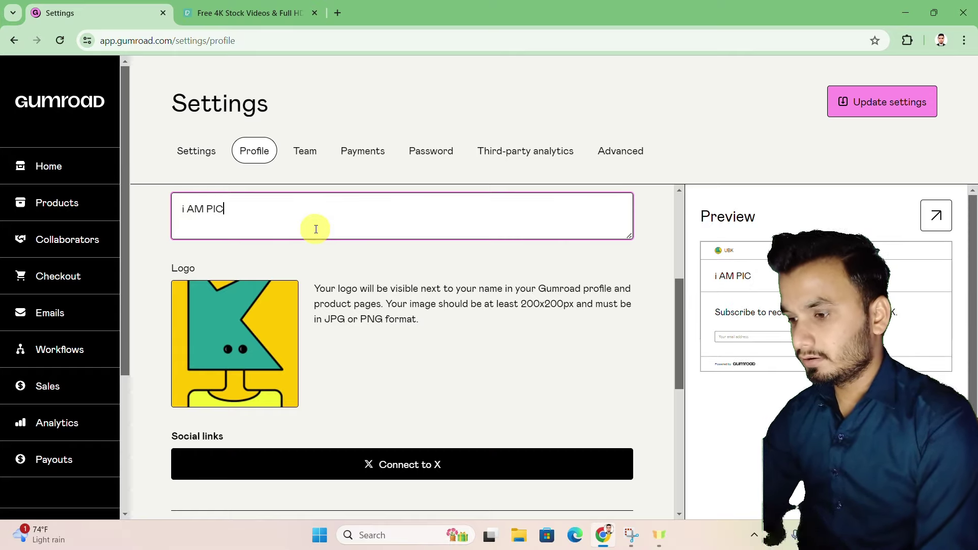
type("M PI")
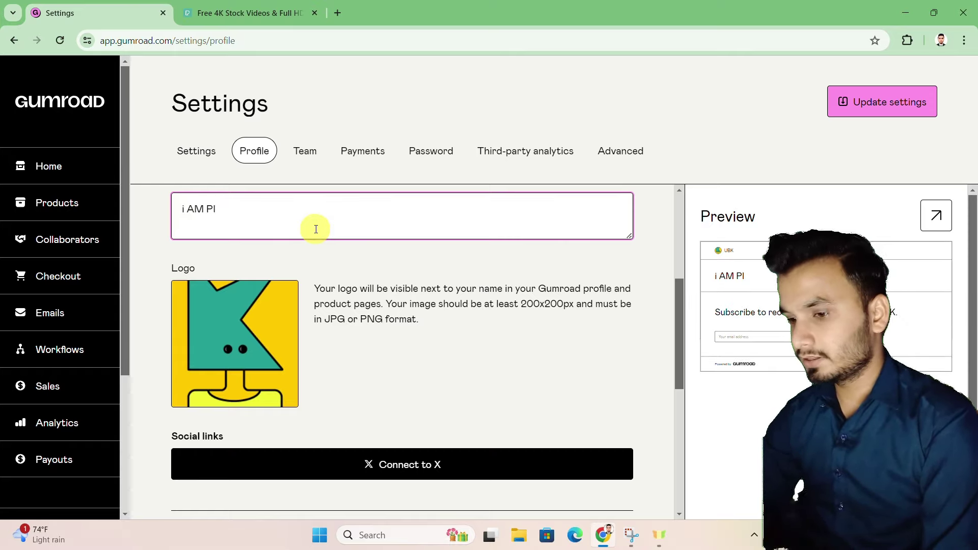
key("BackSpace")
key("BackSpace")
key("BackSpace")
key("BackSpace")
key("BackSpace")
key("BackSpace")
key("BackSpace")
type("I am picture s")
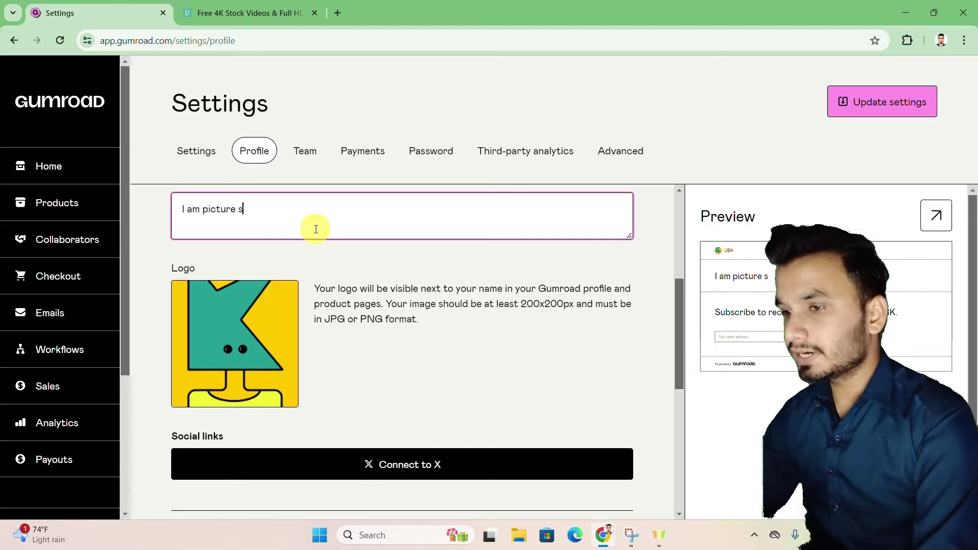
type("eller")
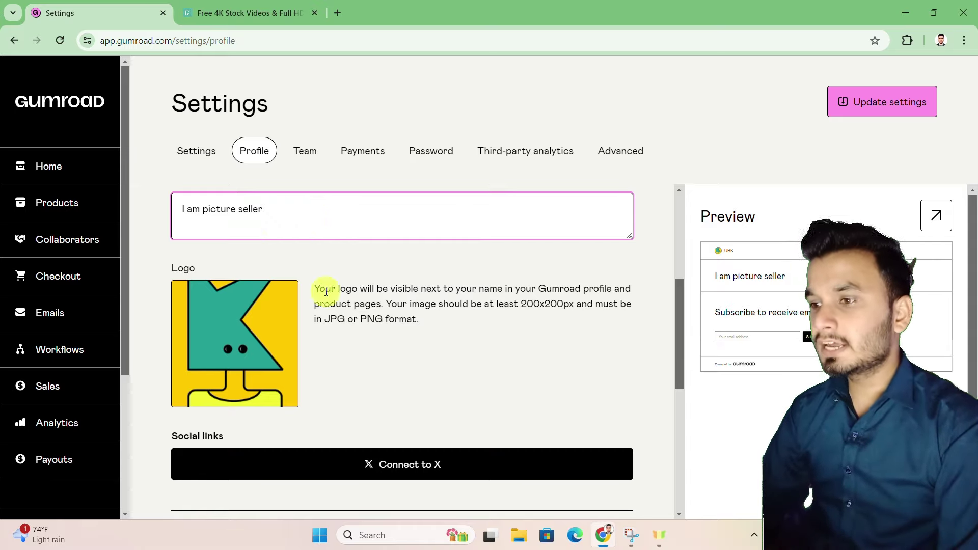
Review the profile's logo, social links, font choices, and background and highlight color options
scroll(275, 321, "down", 2)
scroll(245, 273, "up", 2)
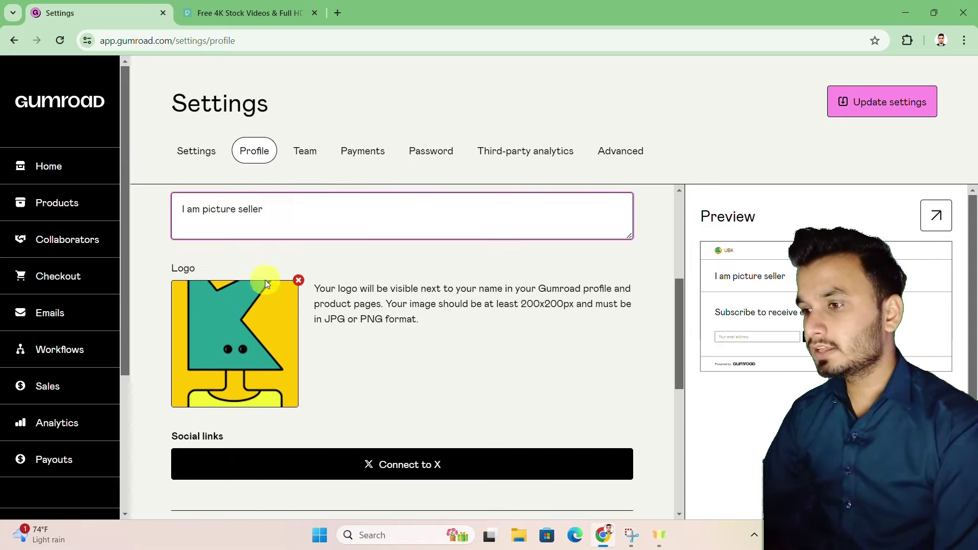
scroll(421, 407, "down", 2)
scroll(377, 398, "down", 3)
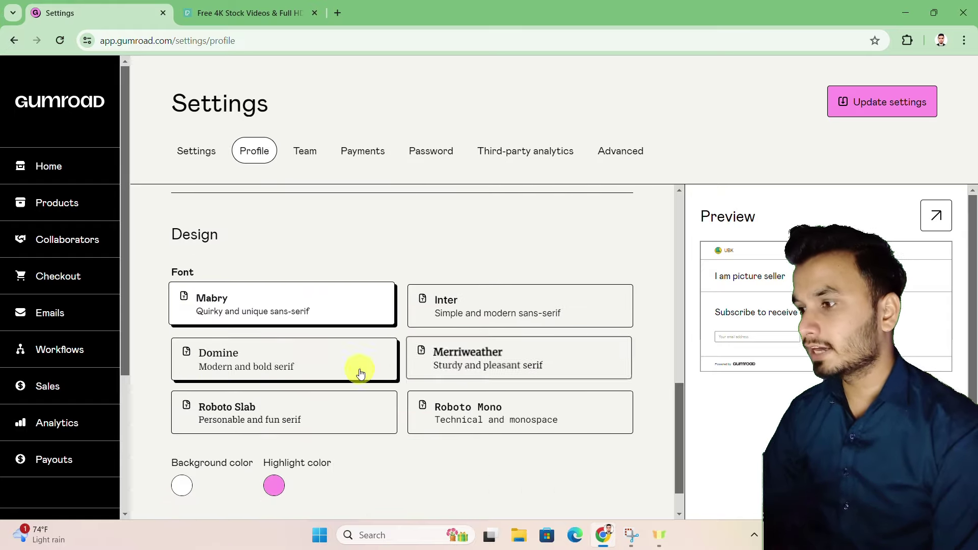
scroll(454, 375, "up", 3)
scroll(399, 443, "down", 1)
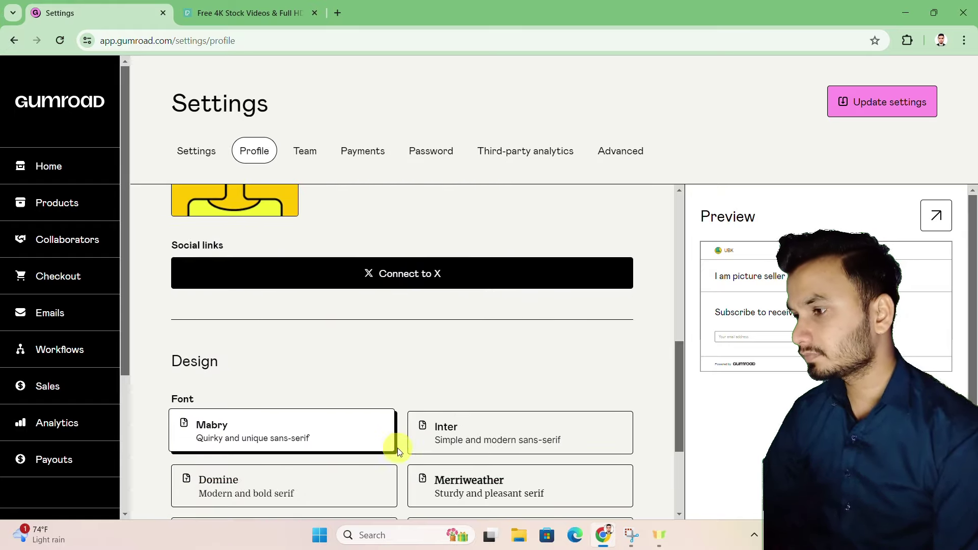
scroll(448, 377, "down", 2)
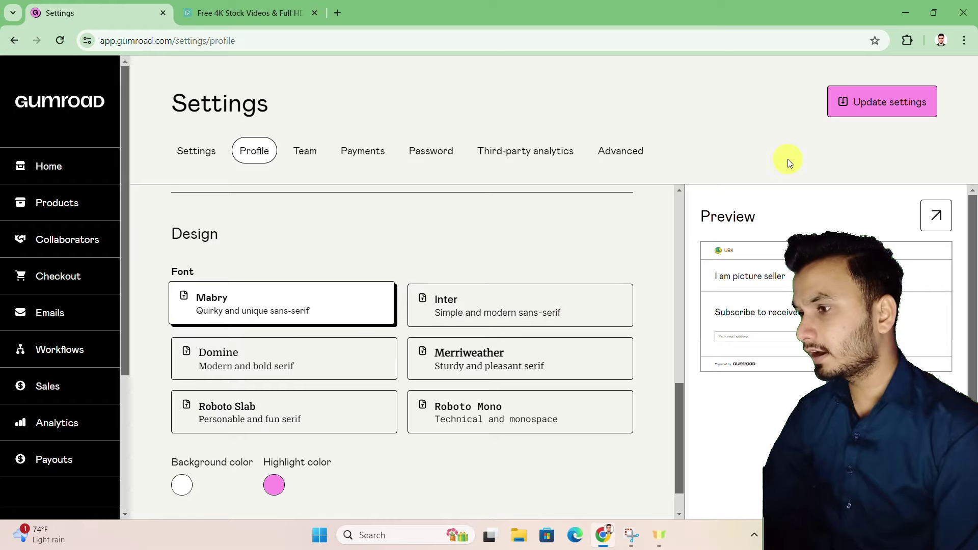
scroll(790, 286, "down", 1)
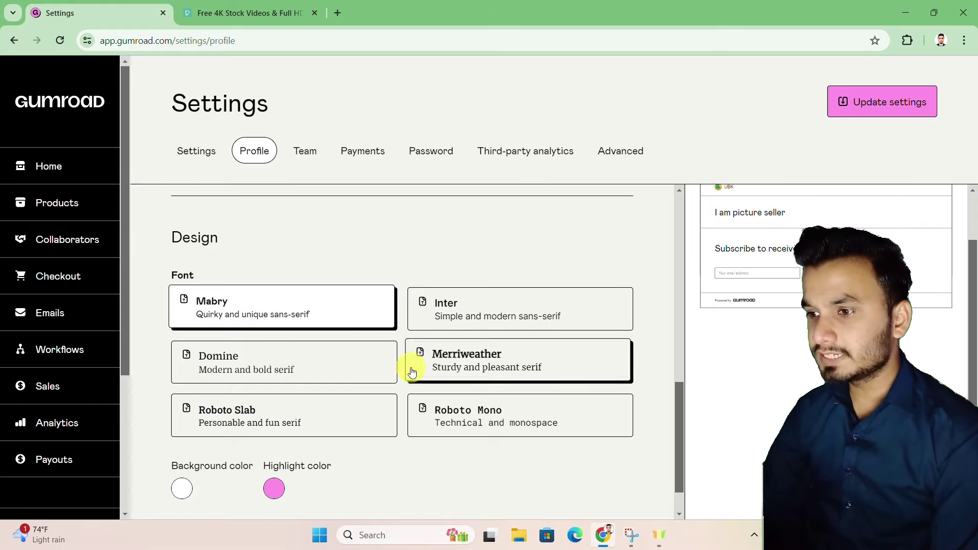
scroll(357, 364, "down", 1)
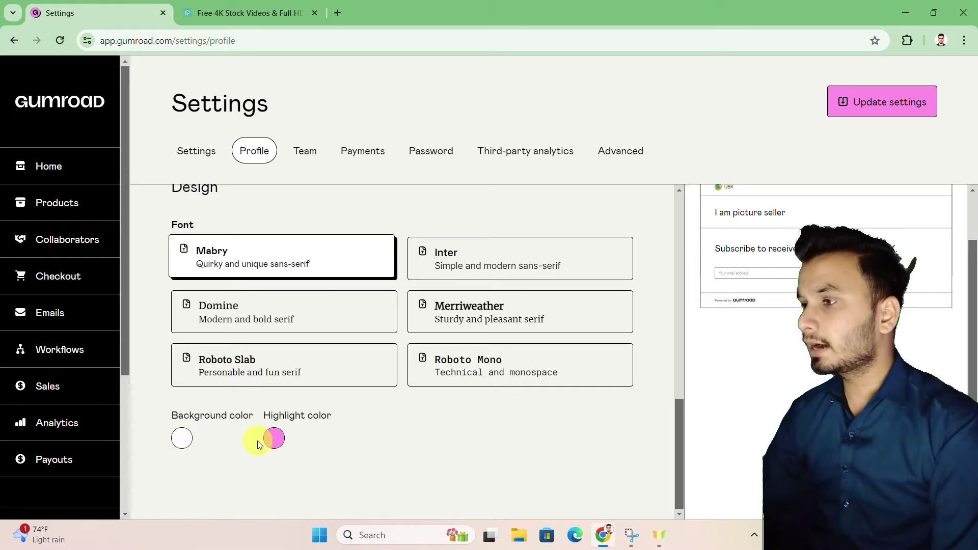
scroll(280, 439, "up", 10)
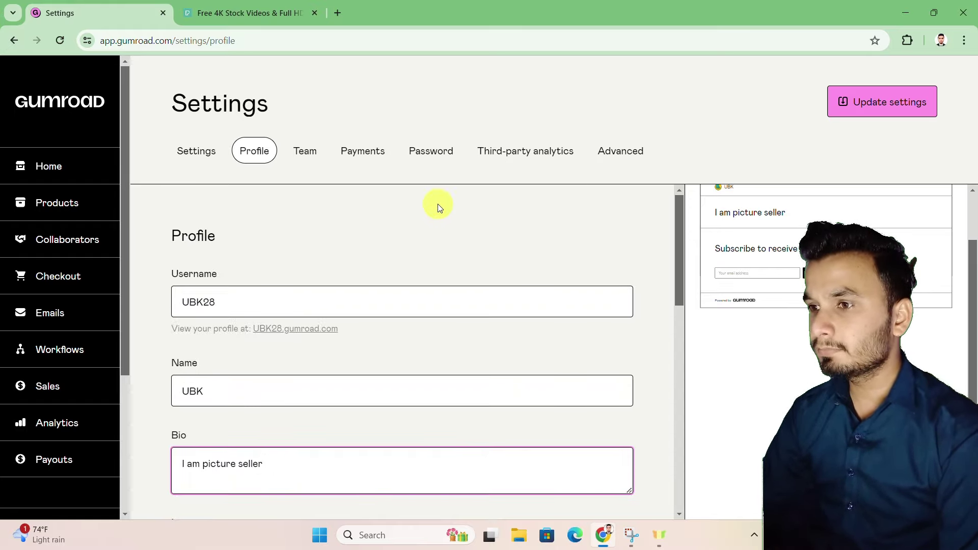
scroll(415, 262, "down", 2)
scroll(247, 221, "up", 3)
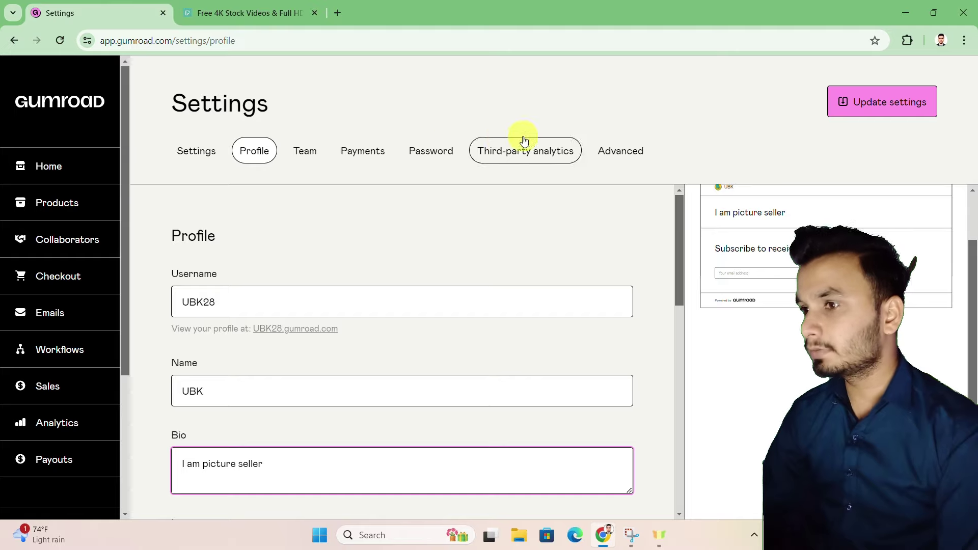
Save the updated profile settings and return to the dashboard home page
left_click(860, 101)
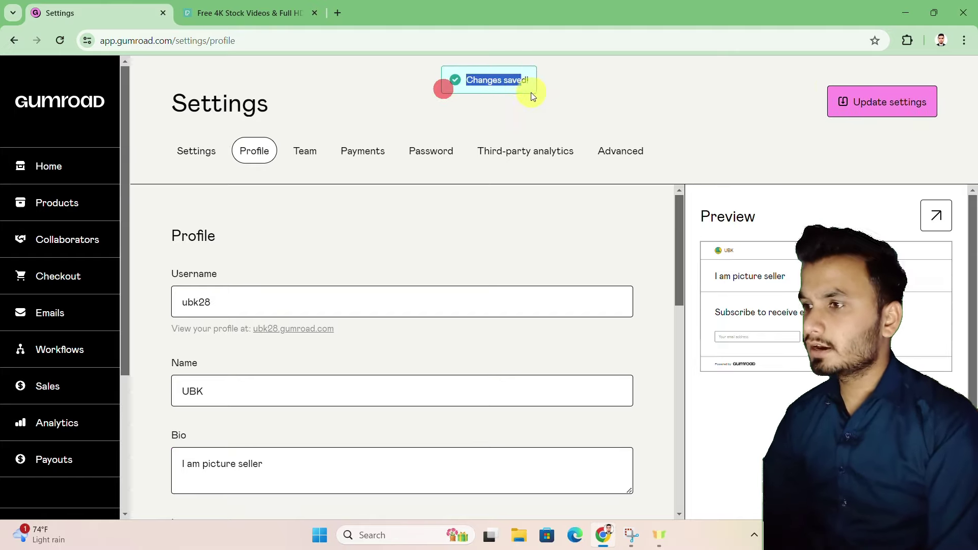
left_click_drag(531, 93, 499, 83)
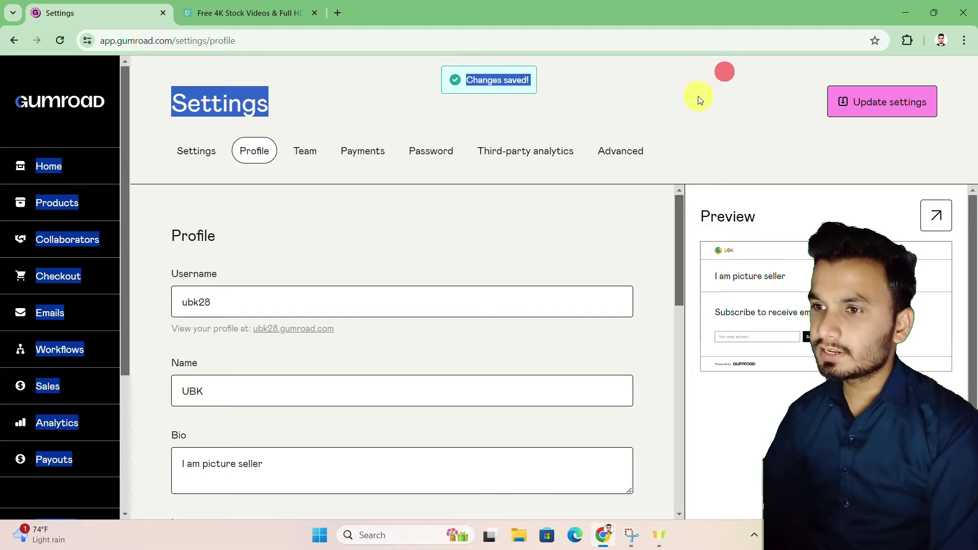
left_click(49, 168)
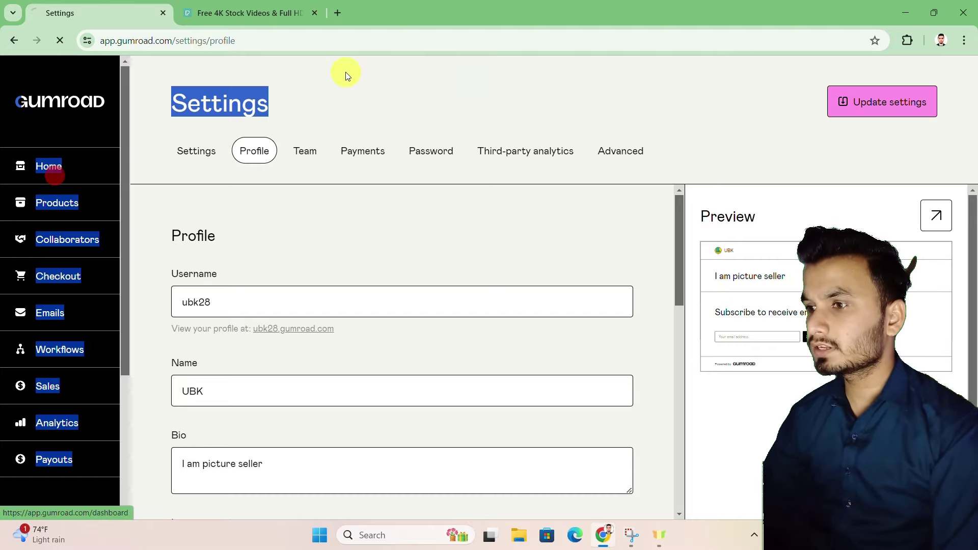
Create the first product as a digital product named "Sea view waves" and continue to its customization page
scroll(519, 109, "down", 6)
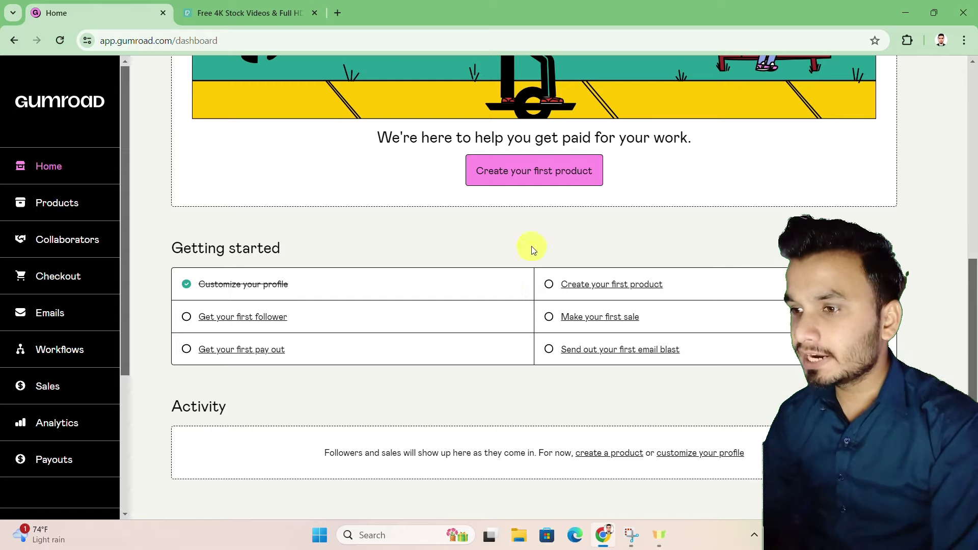
left_click(515, 176)
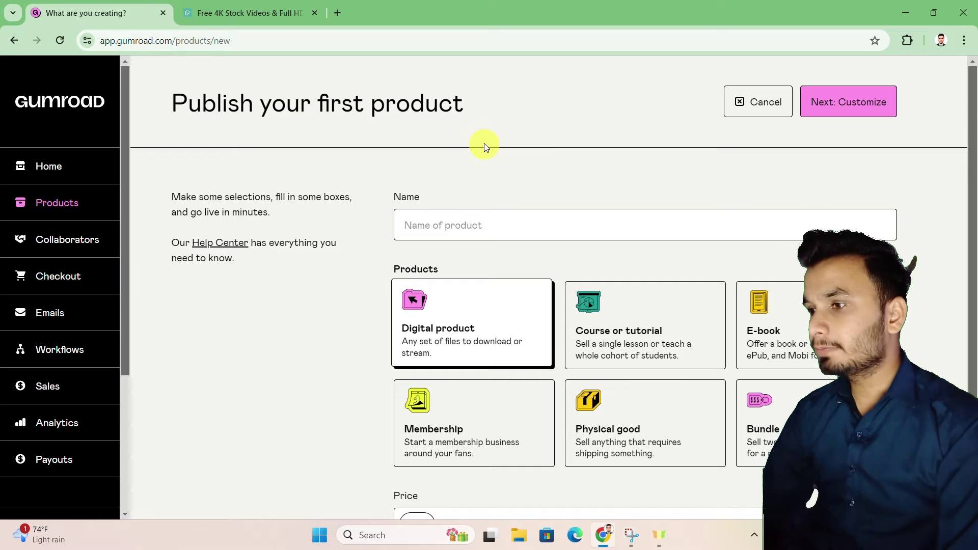
scroll(570, 260, "down", 2)
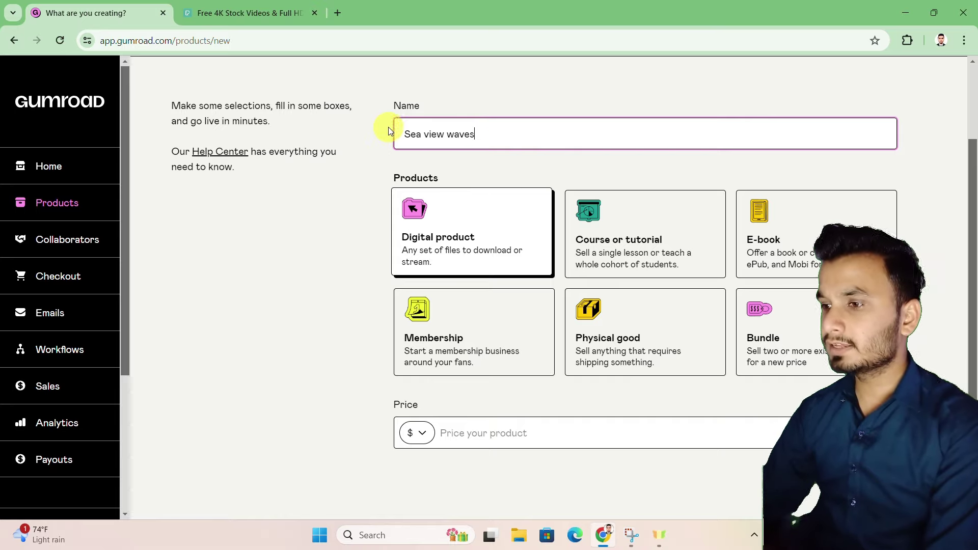
scroll(433, 153, "up", 2)
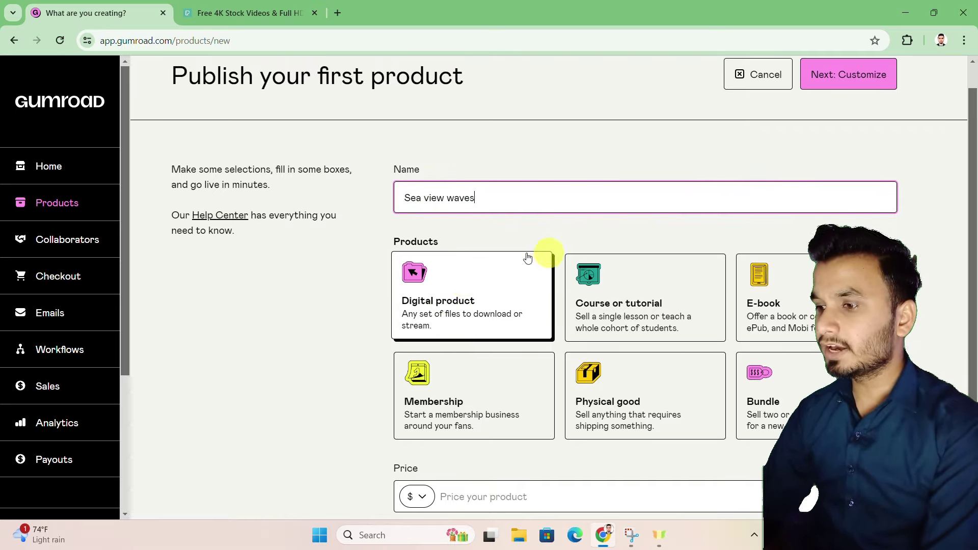
scroll(561, 357, "down", 1)
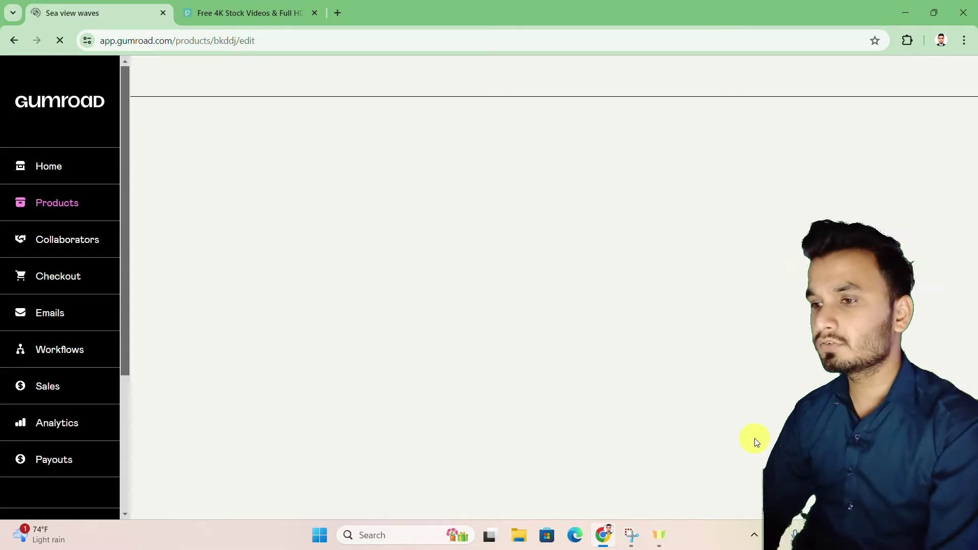
Enter the product description "beautiful sea view natural waves cenimatic"
scroll(505, 374, "down", 6)
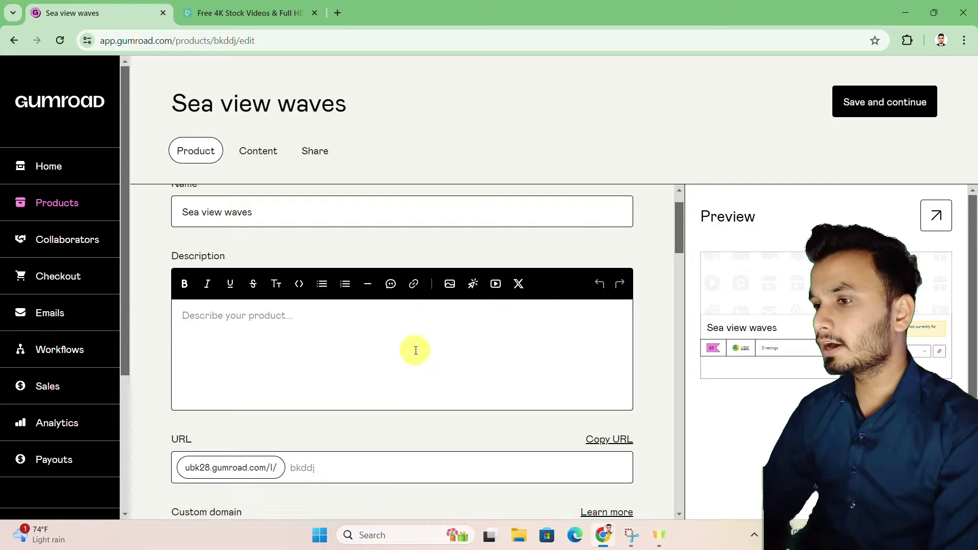
scroll(607, 201, "up", 6)
scroll(284, 236, "down", 3)
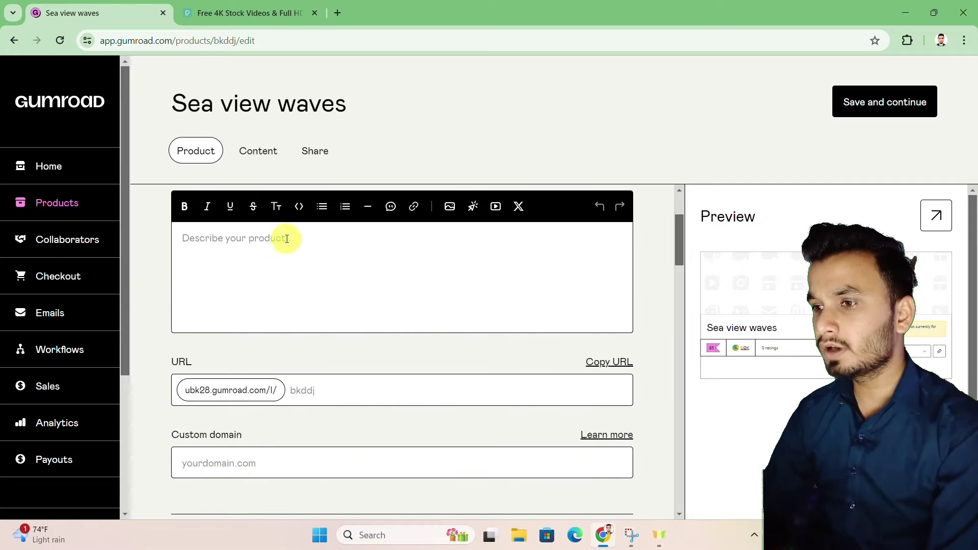
scroll(247, 253, "up", 3)
left_click(289, 267)
left_click_drag(296, 267, 185, 263)
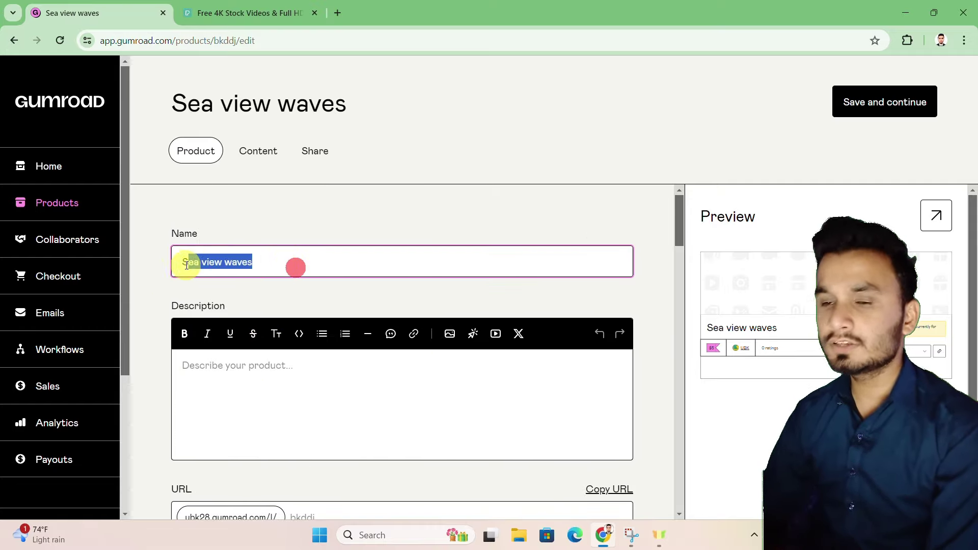
left_click(204, 370)
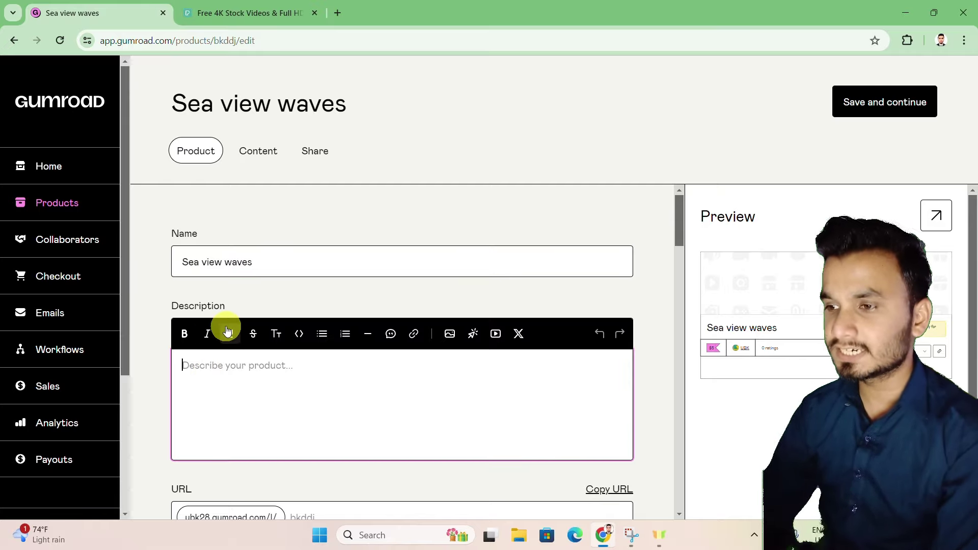
scroll(233, 363, "down", 1)
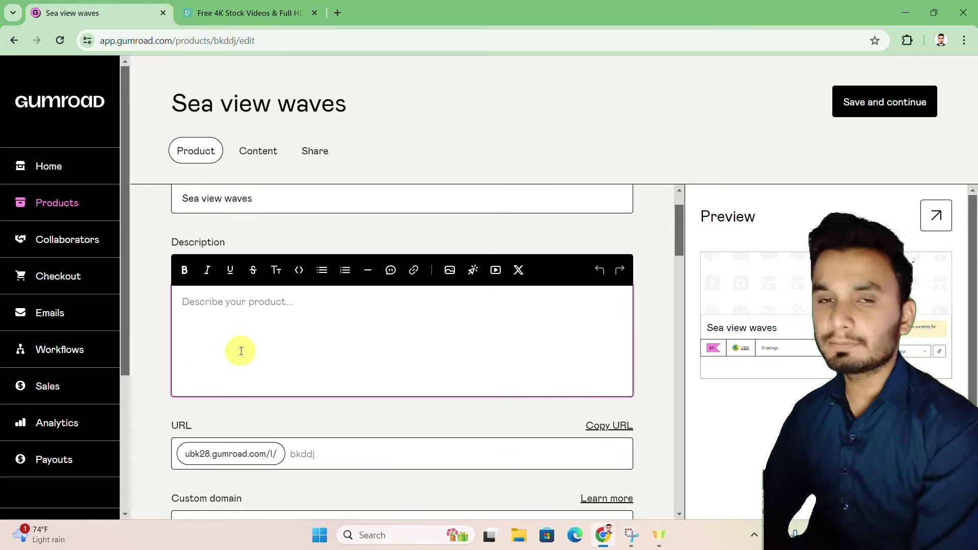
type("beautiful sea view natural waves cenimatic")
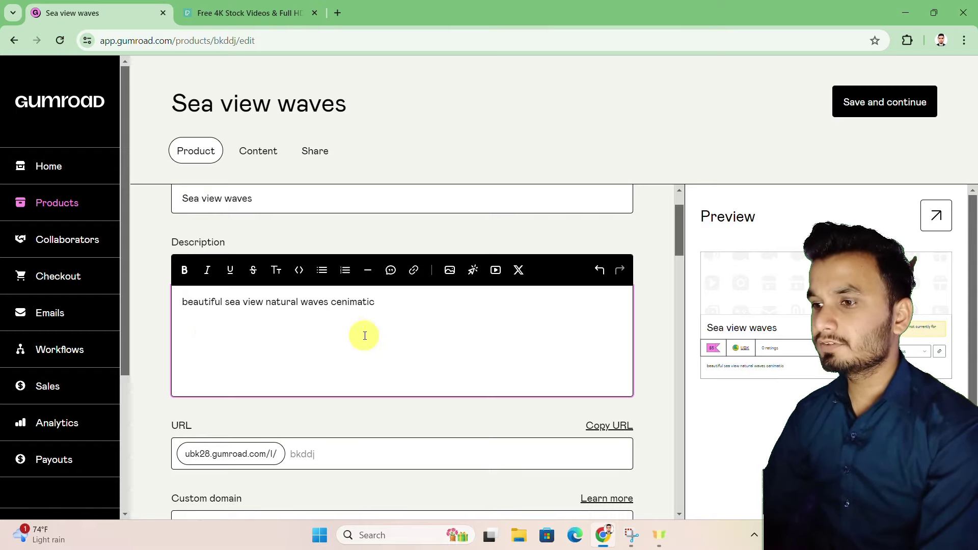
Append the word "video" to the end of the product description
scroll(365, 334, "down", 2)
right_click(341, 265)
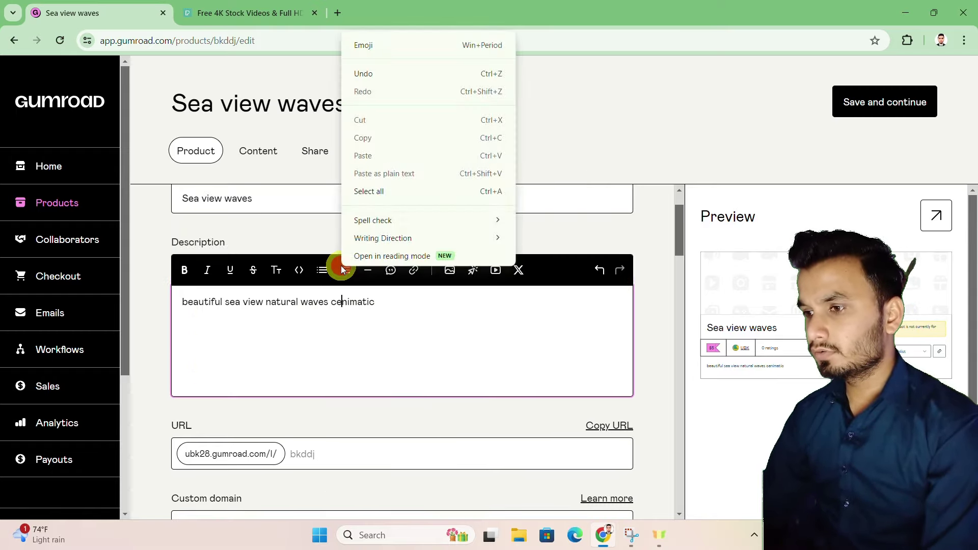
left_click(397, 320)
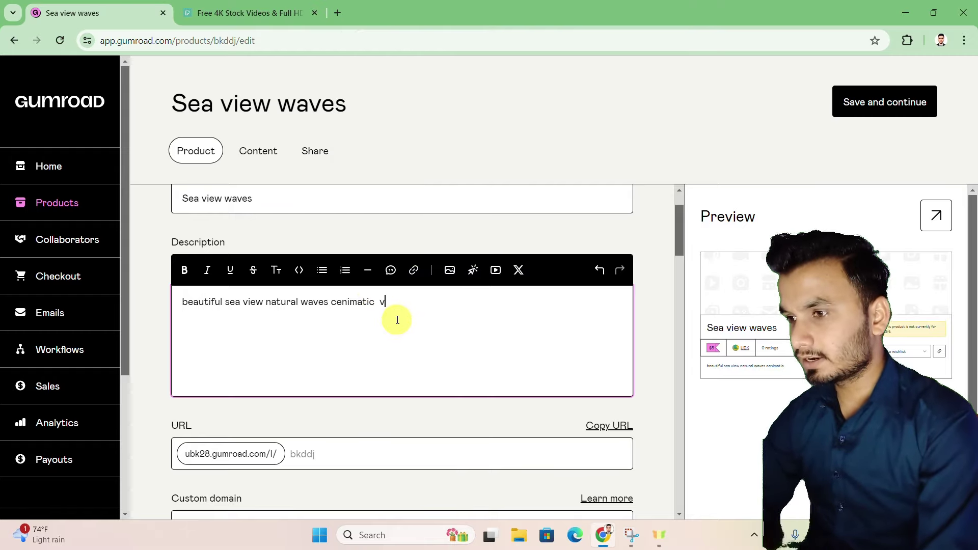
type("eo")
Set the ending of the product's URL to "sea-view" and leave the custom domain blank
scroll(306, 323, "up", 1)
left_click(374, 507)
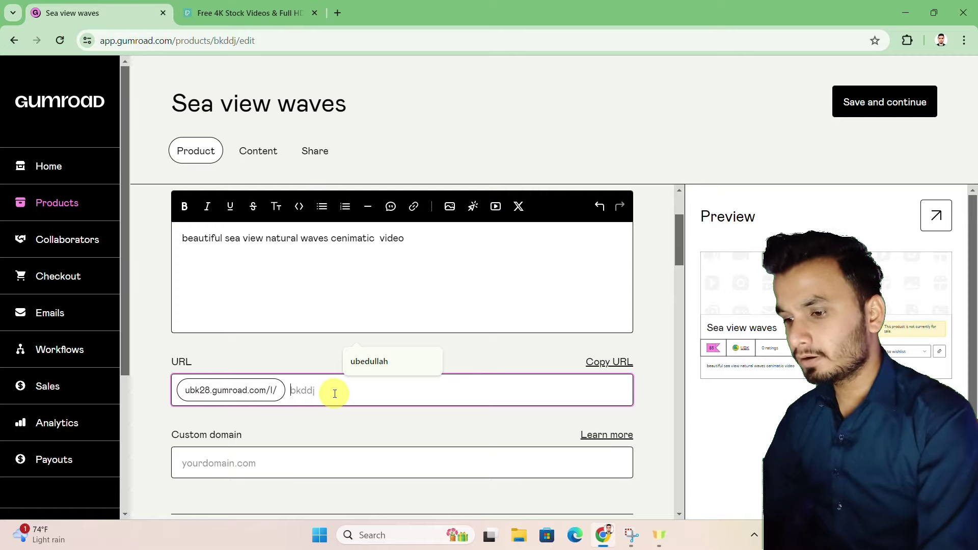
type("sea-view")
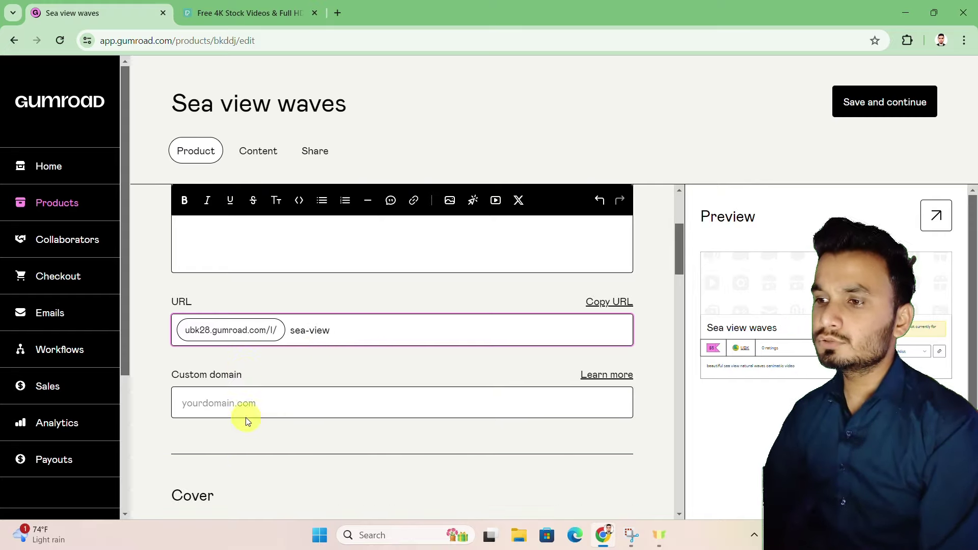
scroll(247, 420, "down", 2)
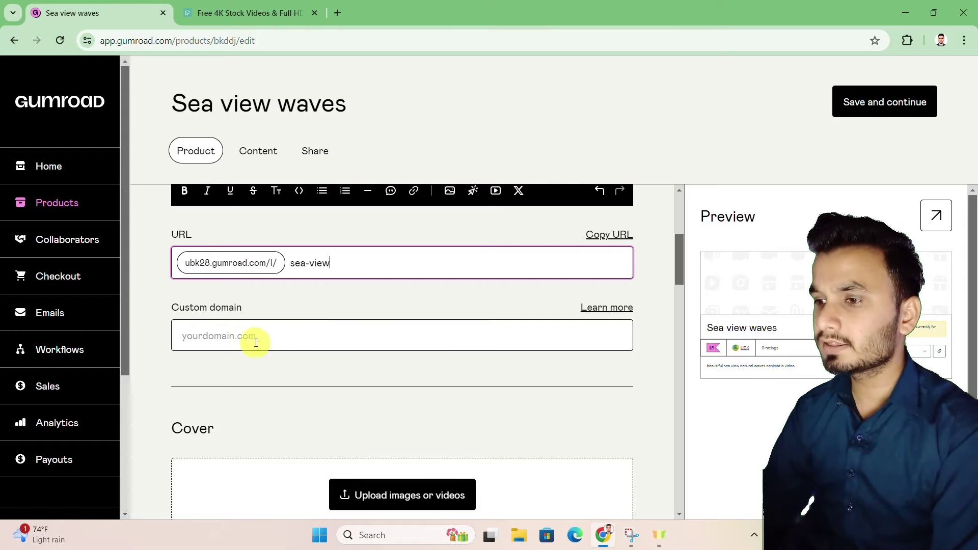
left_click(230, 336)
left_click(316, 311)
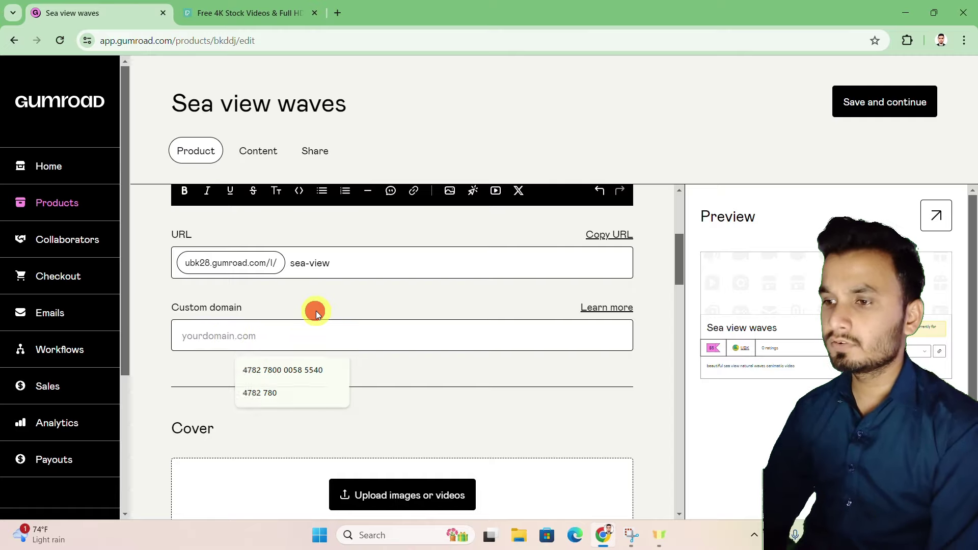
scroll(316, 311, "down", 2)
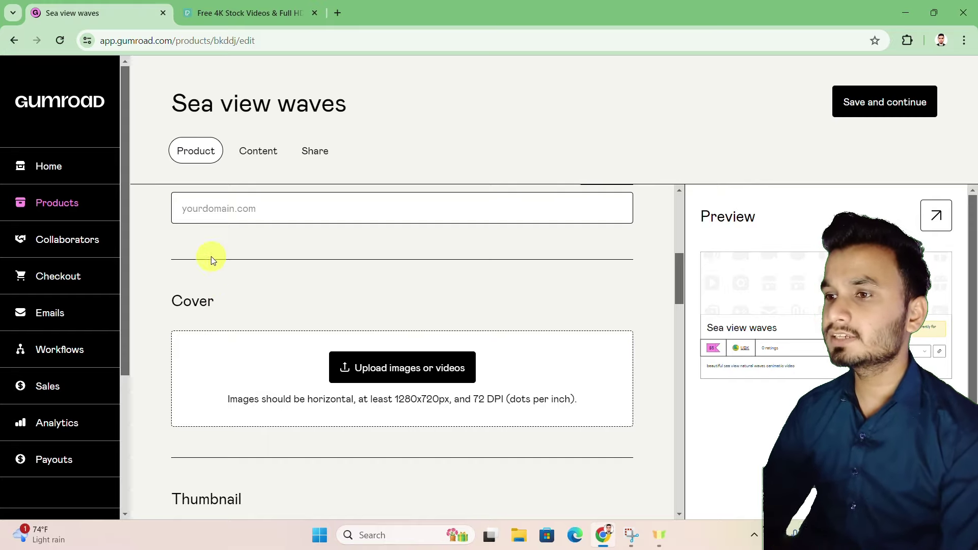
Switch to the Pexels site and keep the search type set to Videos
left_click(286, 5)
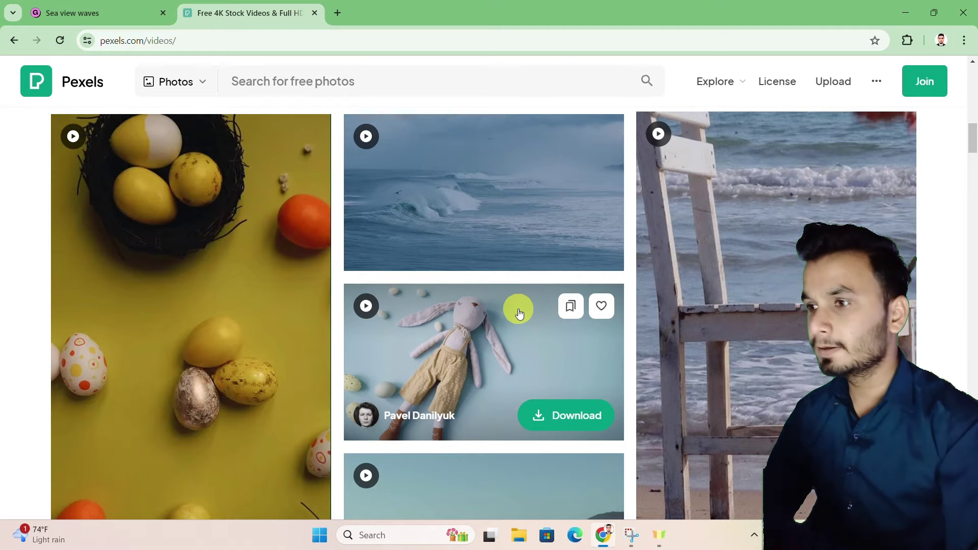
scroll(486, 253, "up", 4)
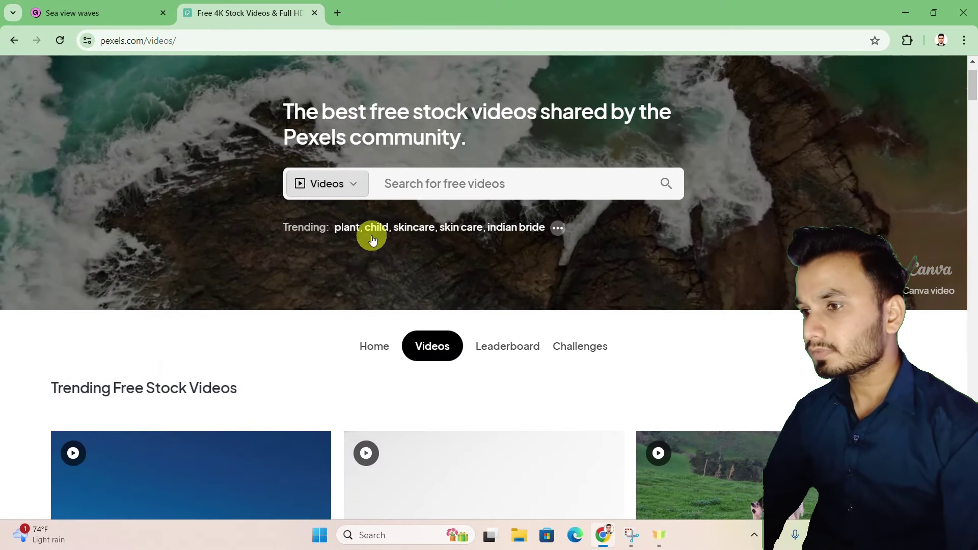
left_click(343, 189)
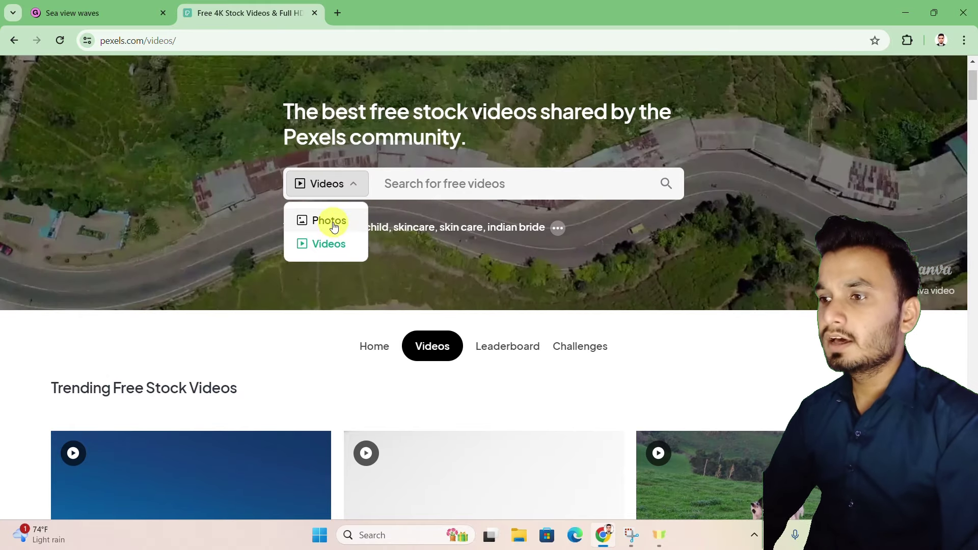
left_click(351, 256)
Find the aerial Bondi Beach waves clip among the trending videos and download it to the Downloads folder
scroll(365, 218, "down", 8)
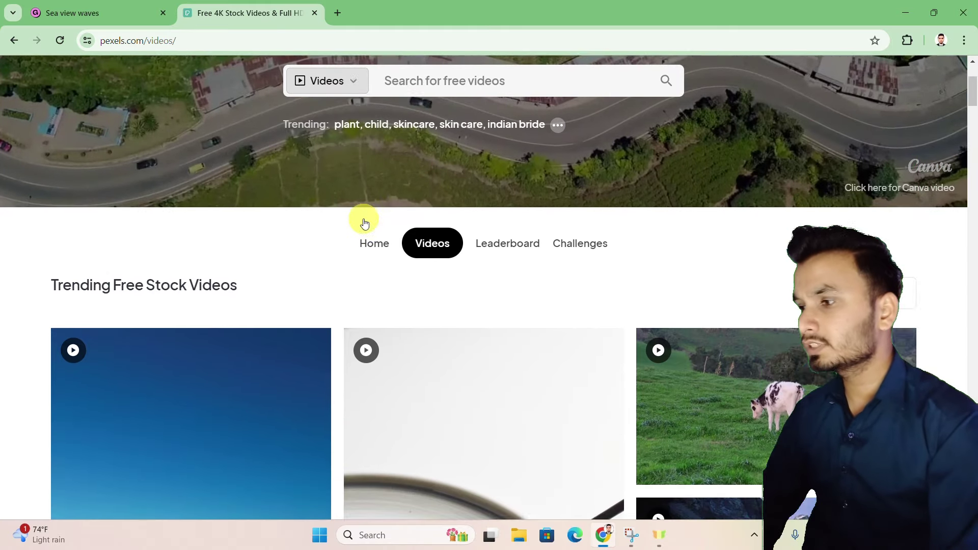
scroll(388, 261, "down", 9)
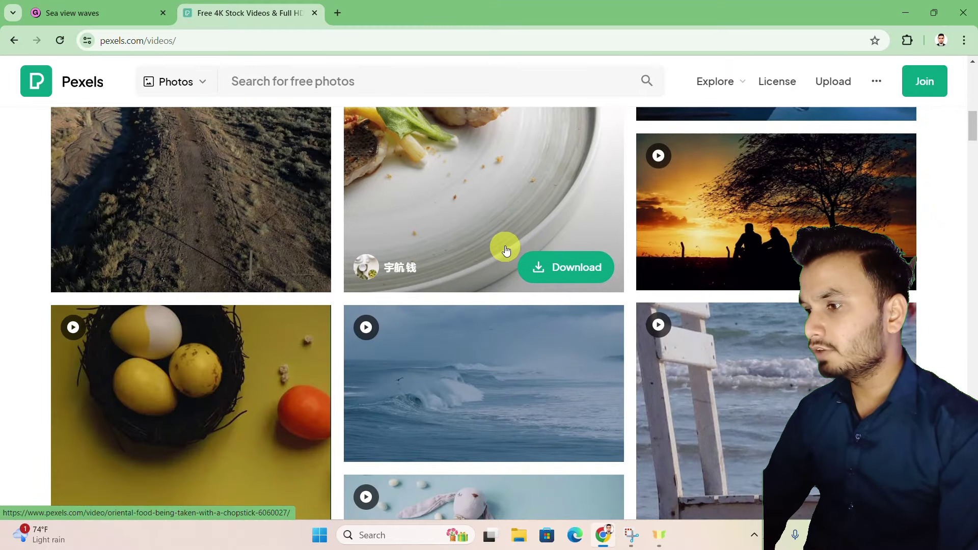
scroll(601, 245, "up", 4)
scroll(790, 194, "down", 9)
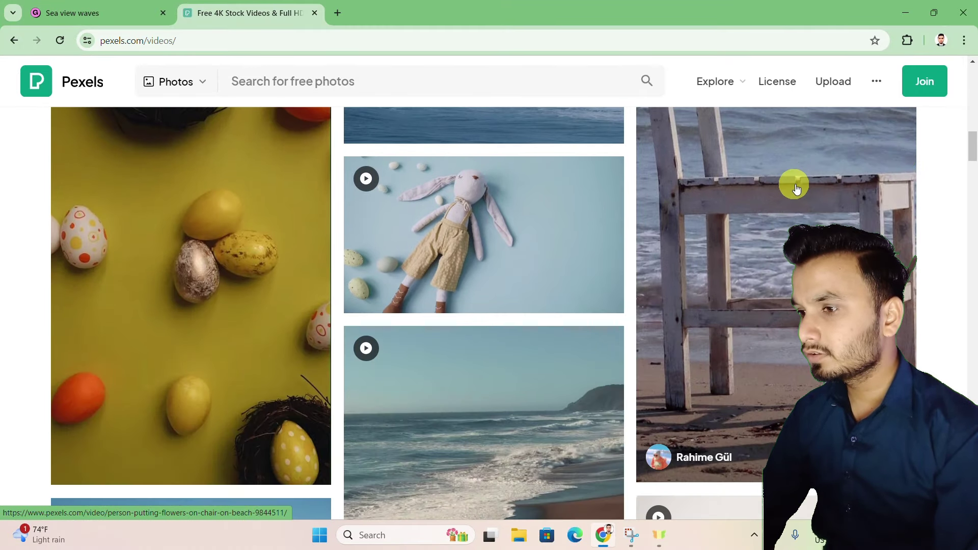
scroll(556, 277, "down", 9)
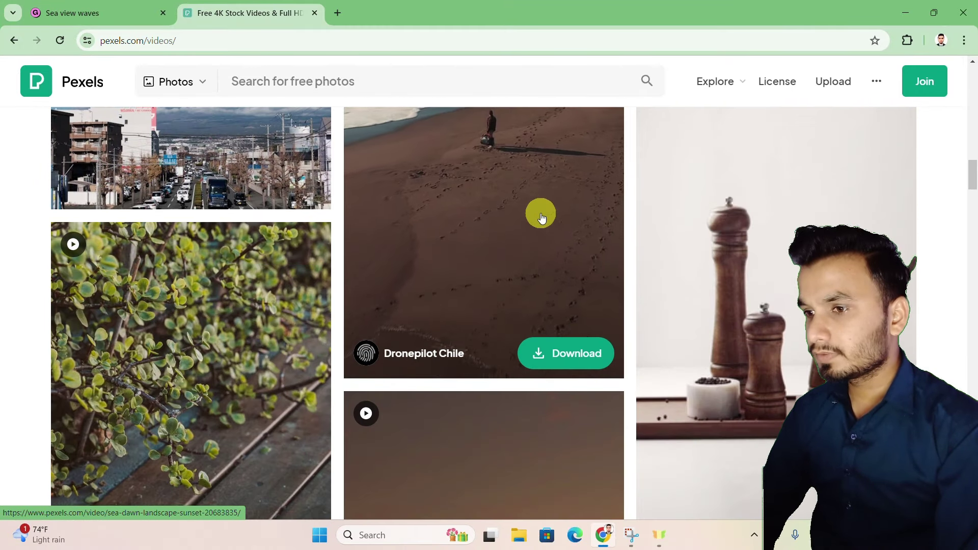
scroll(538, 202, "down", 20)
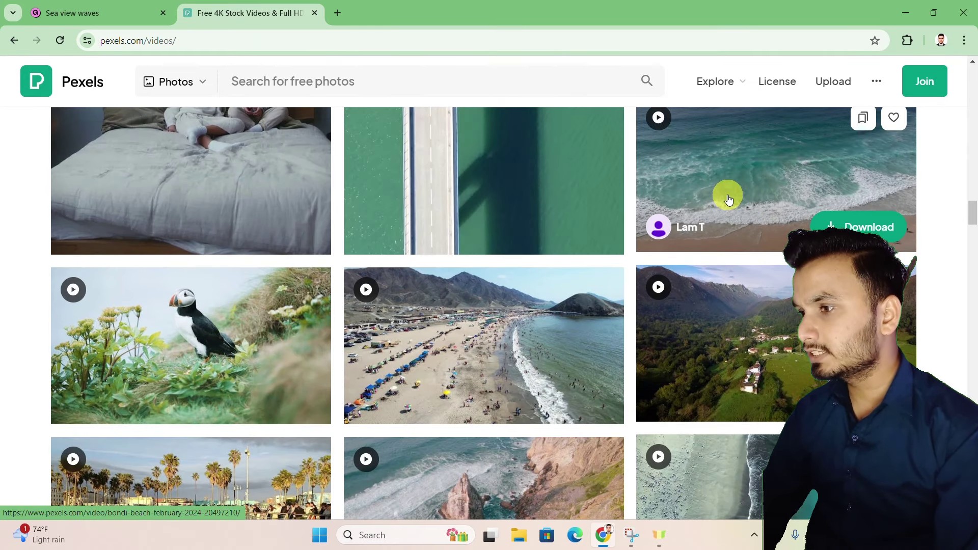
left_click(758, 171)
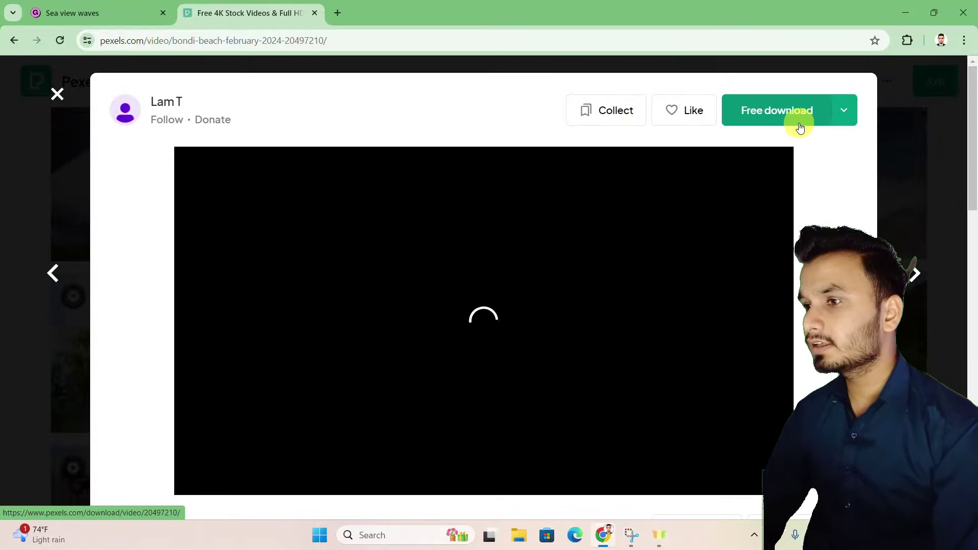
left_click(783, 123)
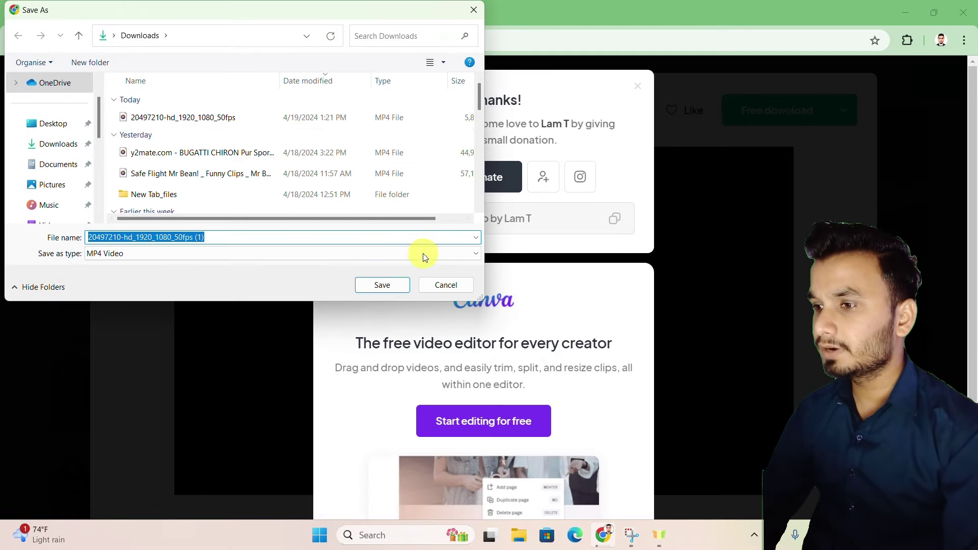
left_click(394, 285)
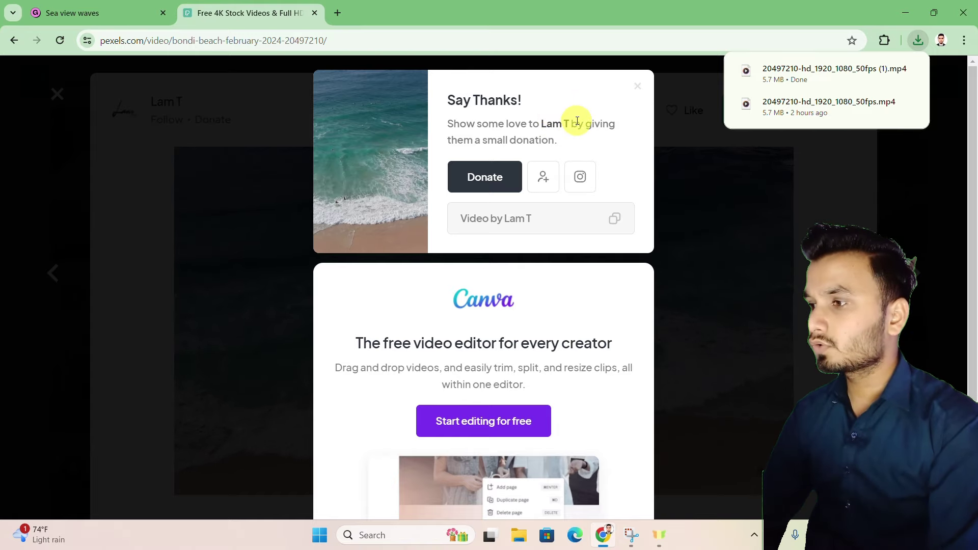
left_click(744, 174)
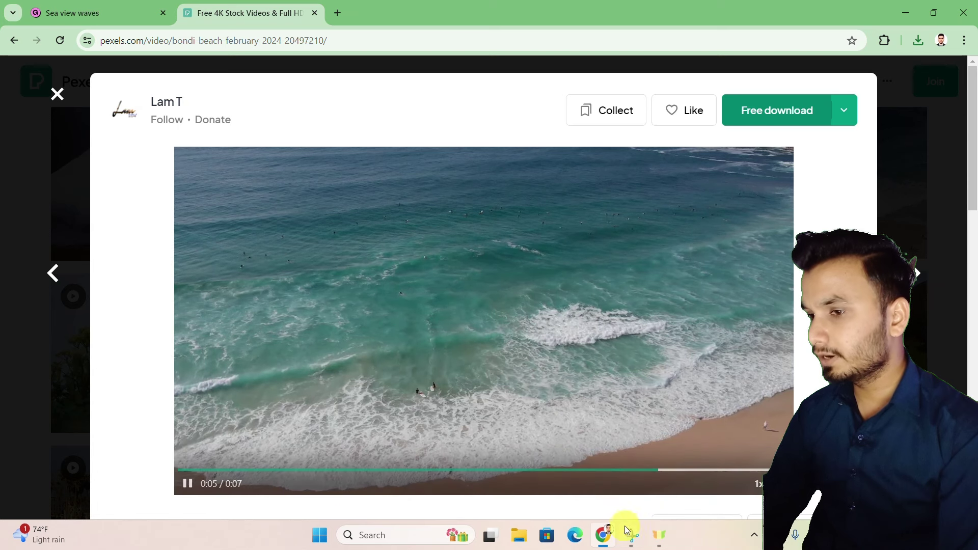
Show the beach video in full screen and capture almost the whole frame as a screenshot with Snipping Tool
double_click(683, 485)
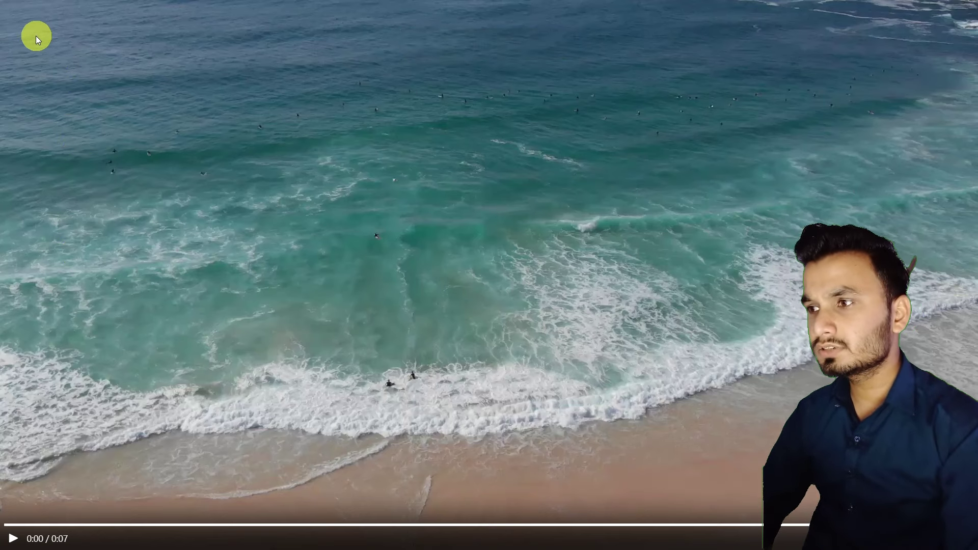
key("super+shift+s")
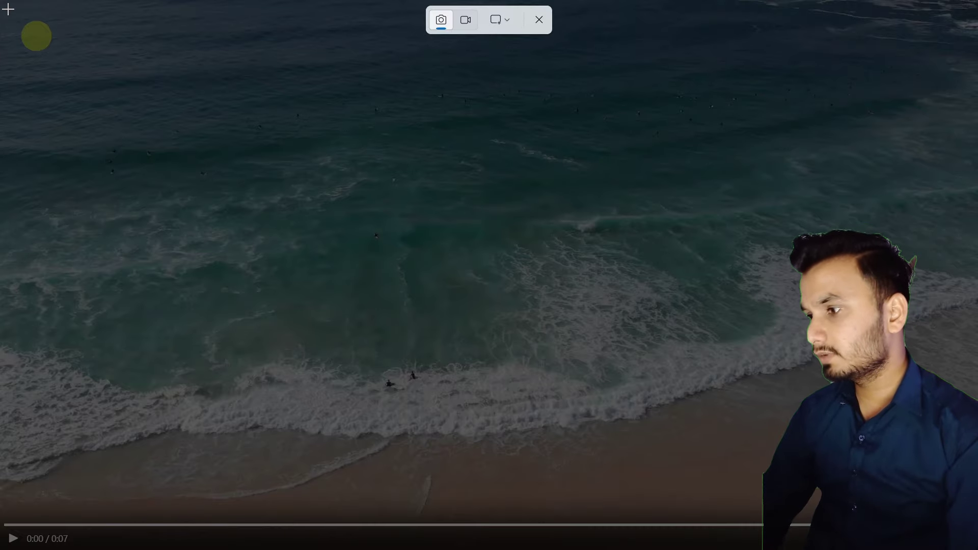
mouse_move(6, 7)
left_mouse_down()
mouse_move(702, 330)
mouse_move(970, 483)
mouse_move(965, 507)
left_mouse_up()
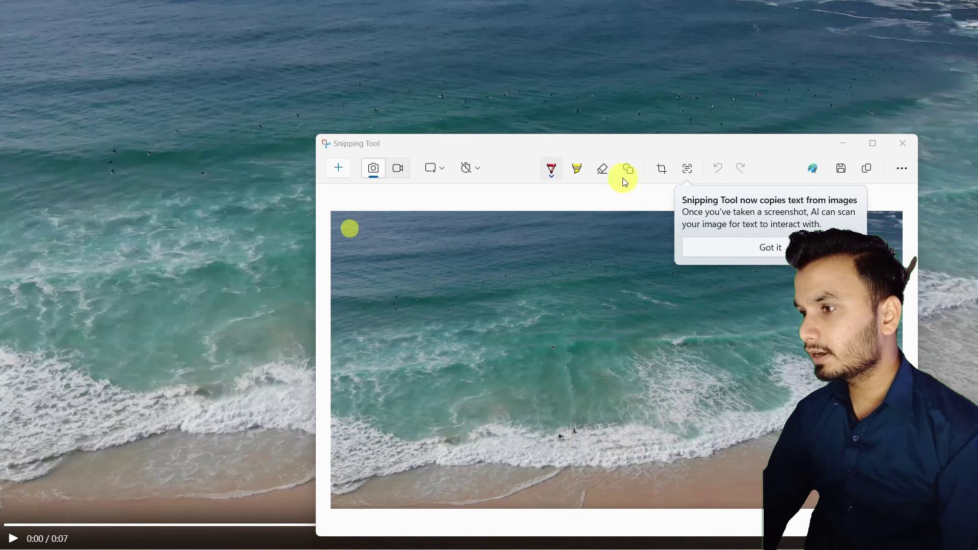
left_click(660, 170)
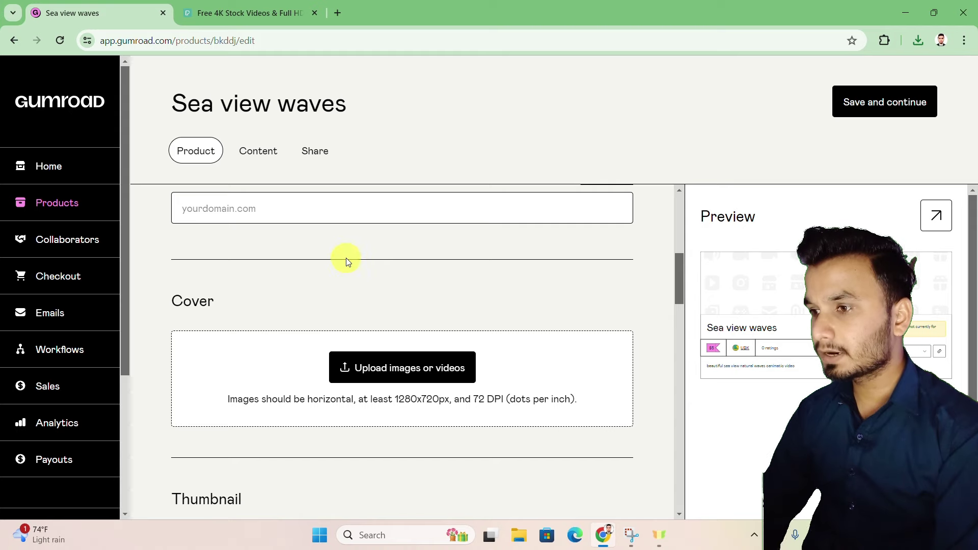
Upload the video "20497210-hd_1920_1080_50fps (1)" from the Downloads folder as the product's cover
left_click(387, 368)
scroll(371, 284, "down", 3)
scroll(372, 320, "up", 4)
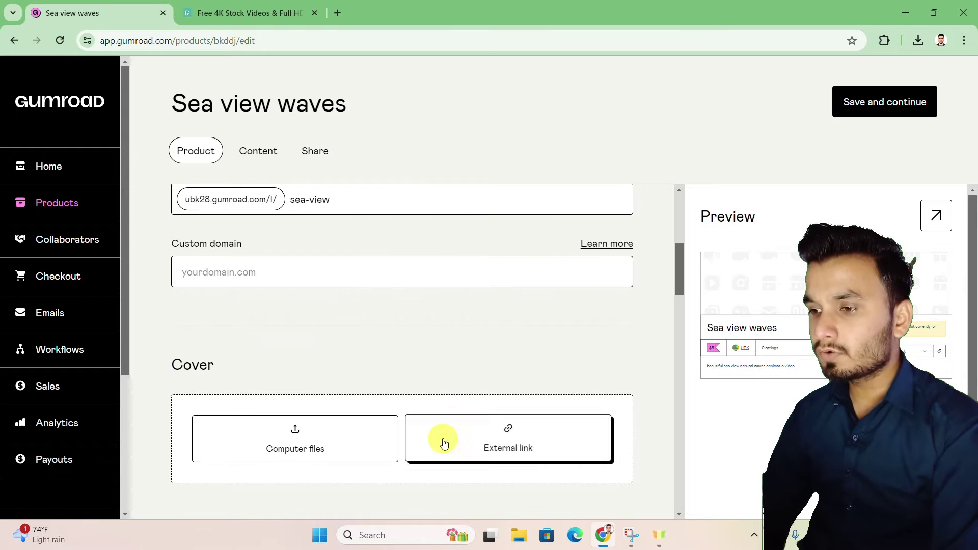
left_click(327, 446)
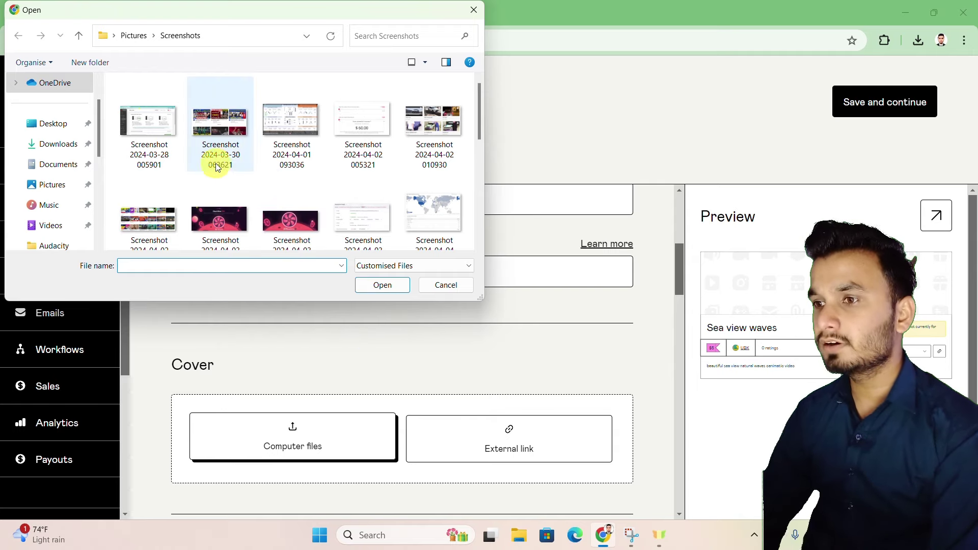
left_click(51, 143)
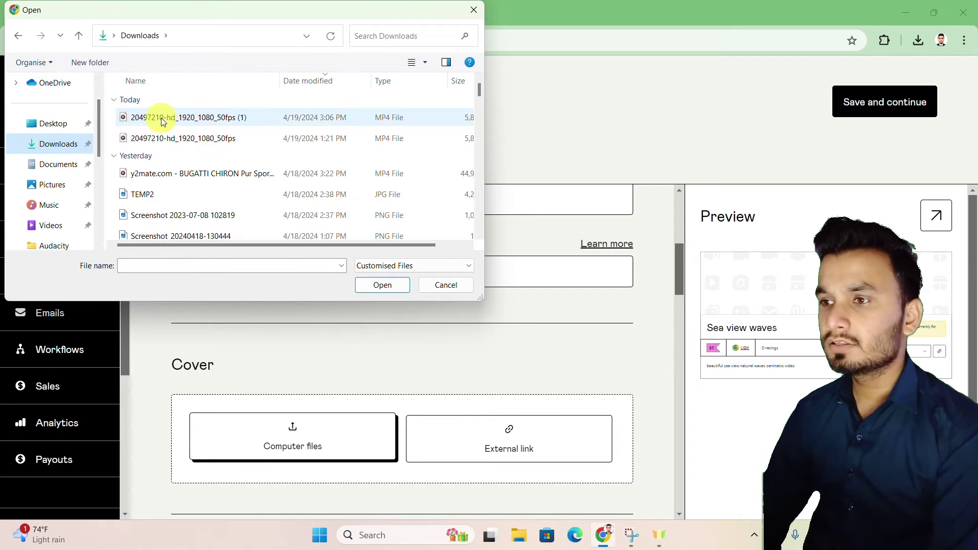
left_click(158, 116)
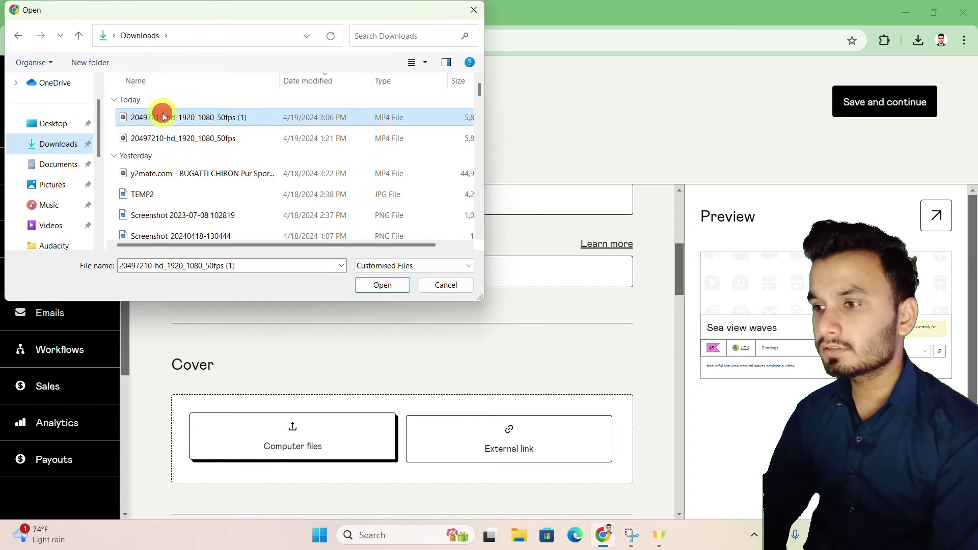
left_click(366, 286)
scroll(316, 301, "down", 3)
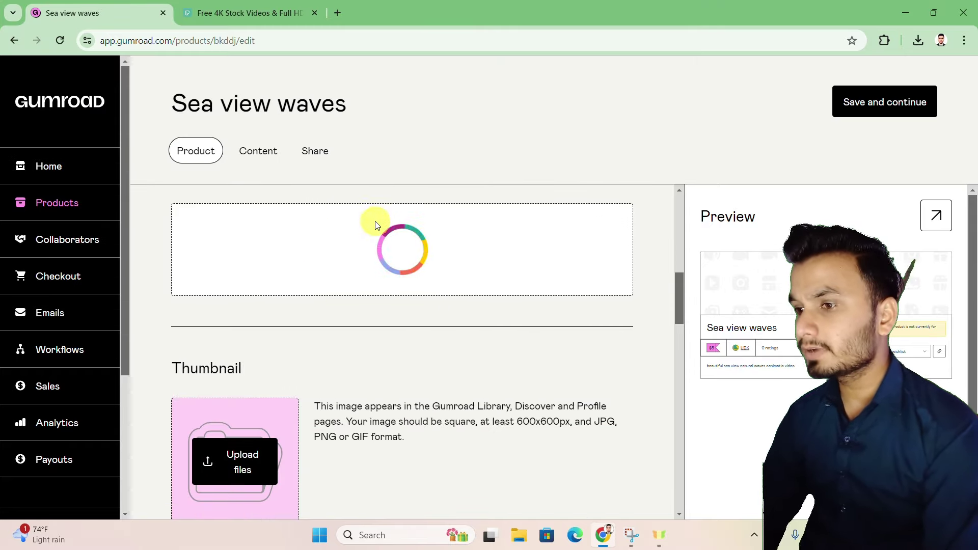
Try to upload the "thum" image from the Screenshots folder in Pictures as the product's thumbnail
scroll(384, 308, "down", 1)
left_click(236, 269)
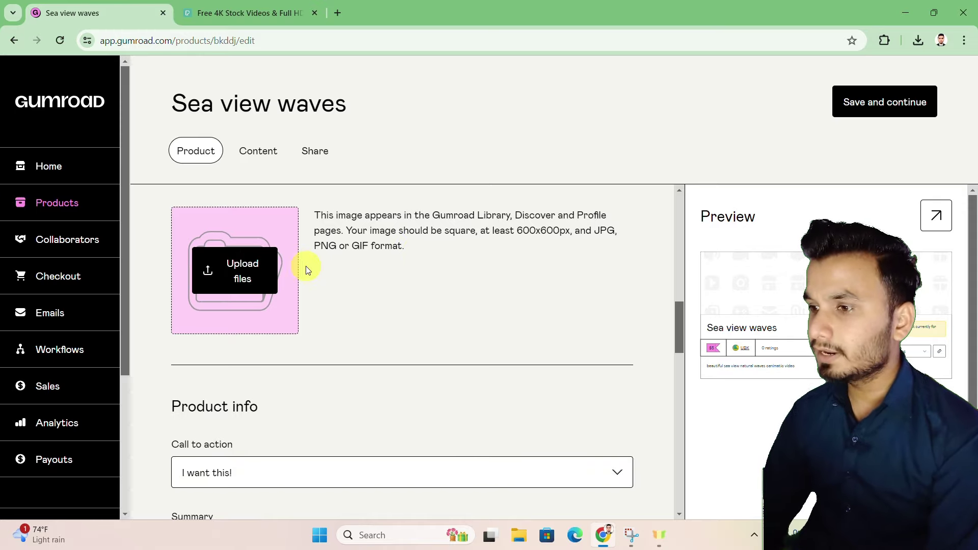
scroll(229, 270, "up", 1)
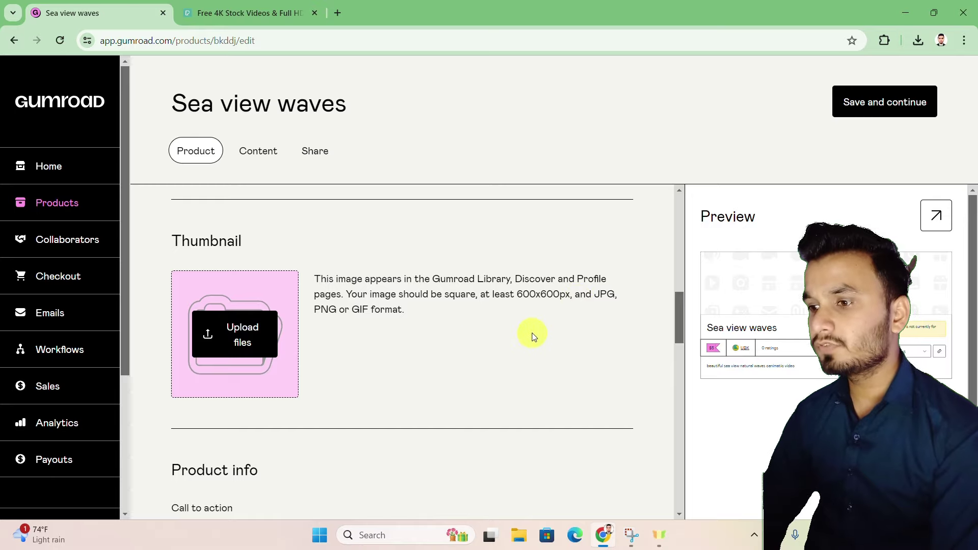
left_click(230, 336)
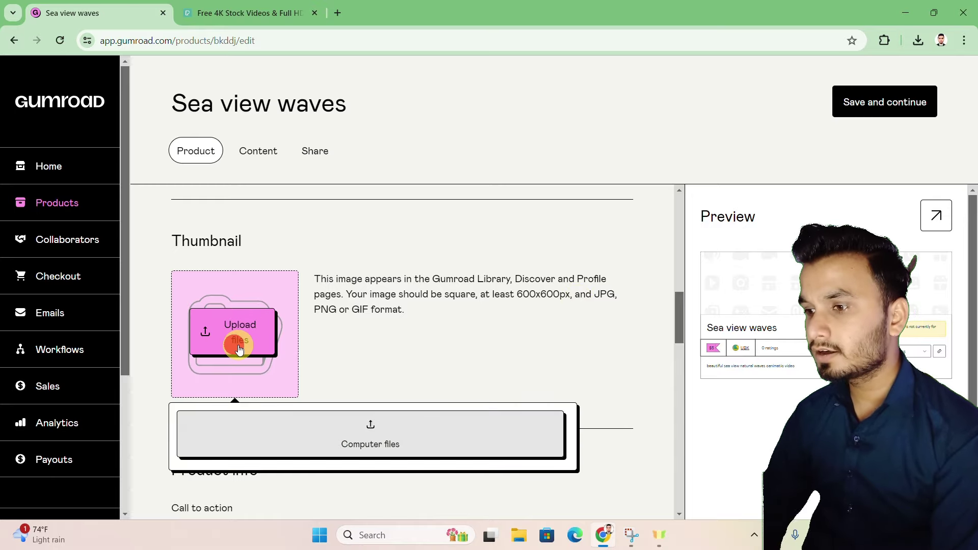
left_click(325, 455)
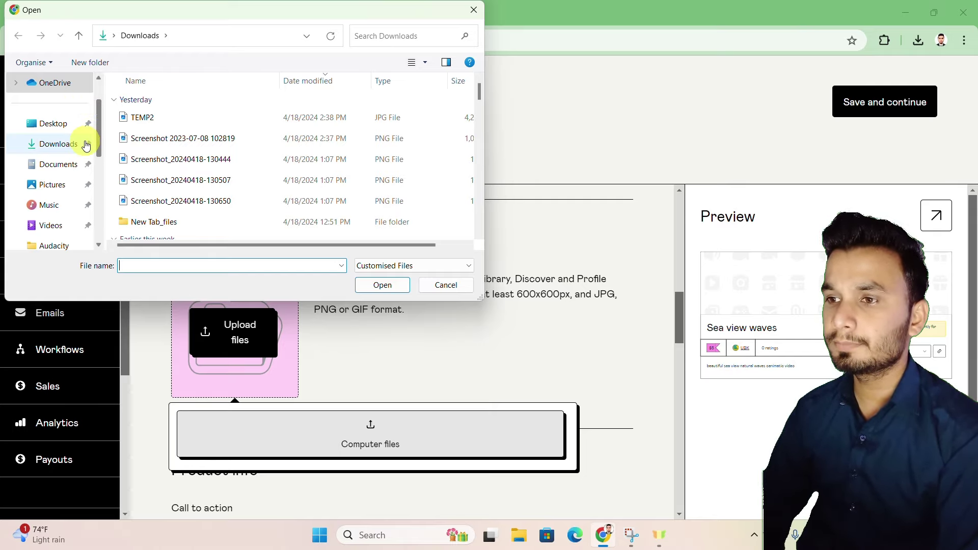
scroll(71, 153, "up", 1)
scroll(61, 163, "down", 3)
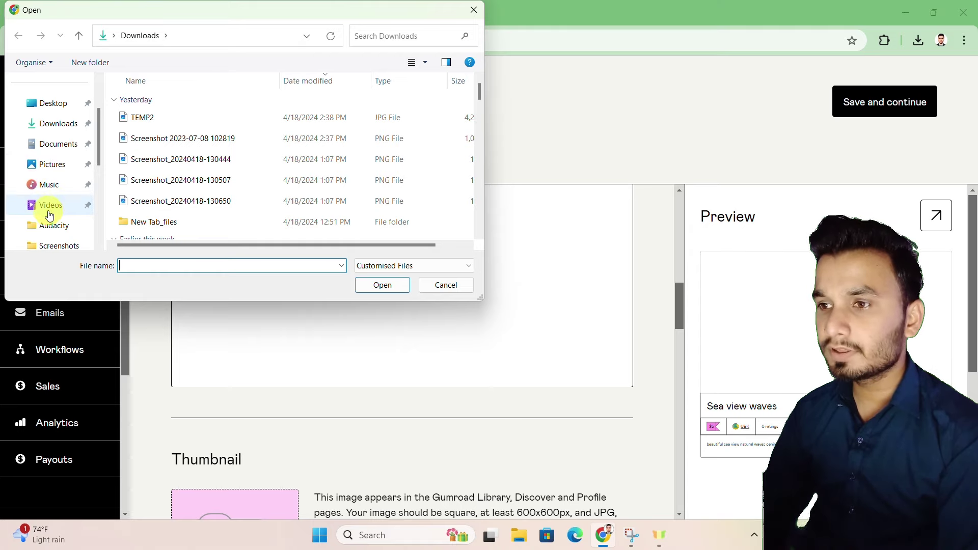
left_click(51, 164)
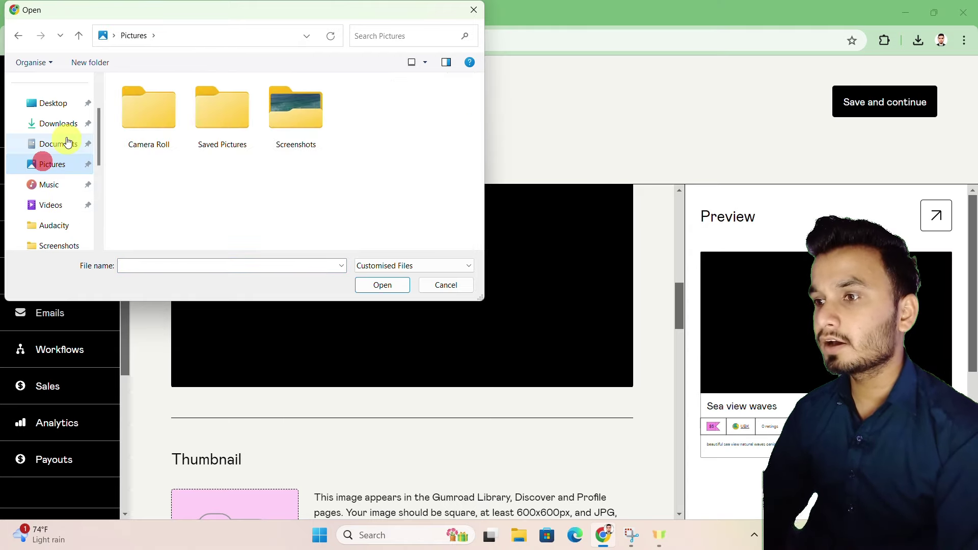
left_click(277, 132)
double_click(276, 132)
scroll(245, 183, "down", 5)
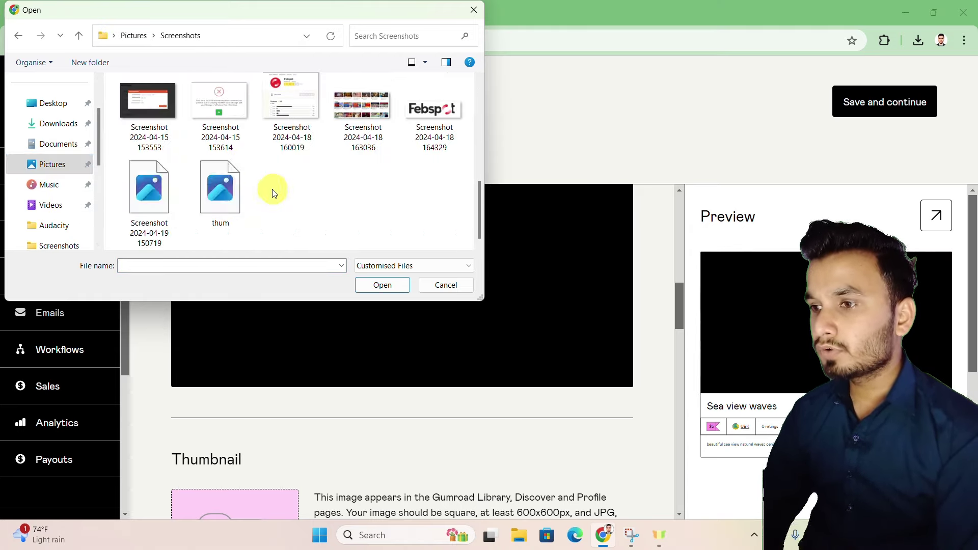
left_click(219, 212)
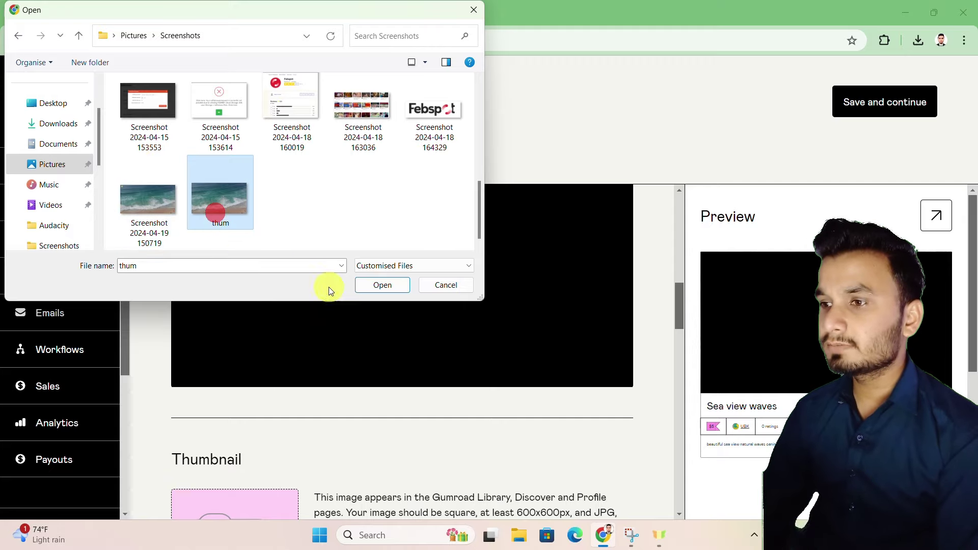
left_click(382, 284)
scroll(354, 250, "up", 4)
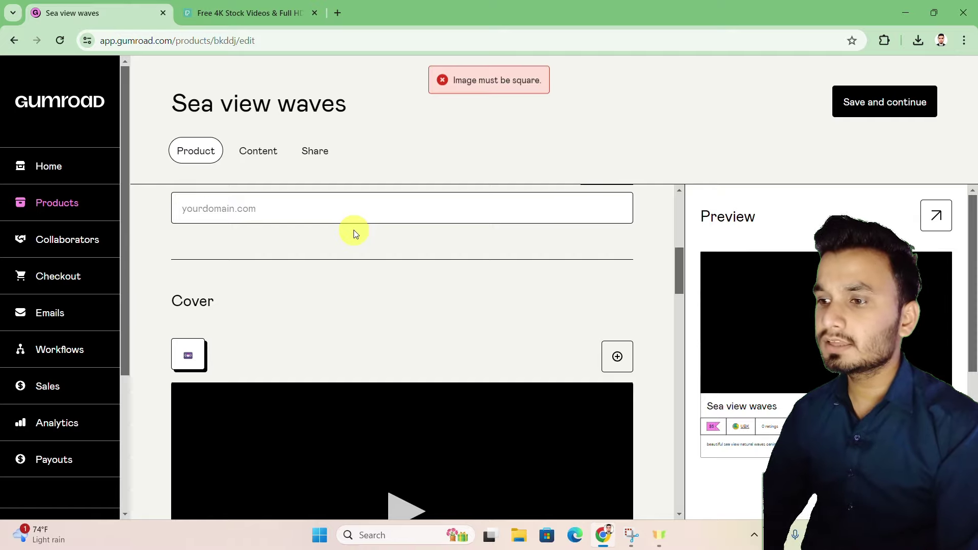
scroll(354, 231, "down", 8)
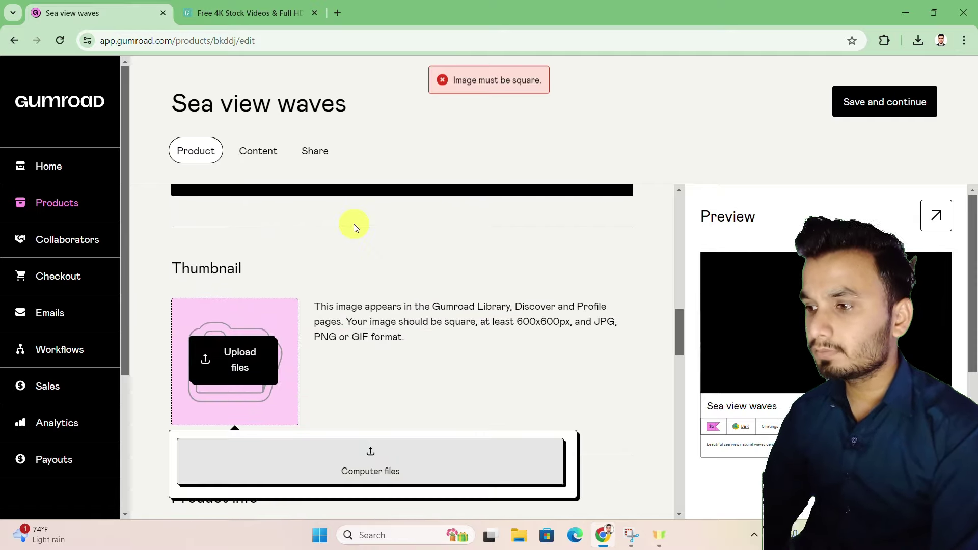
scroll(506, 374, "up", 1)
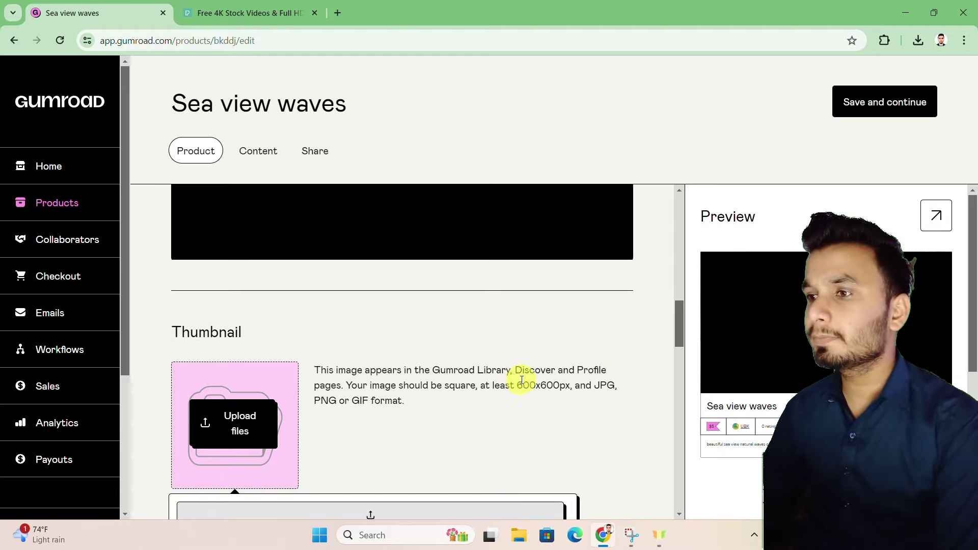
Switch to the iLoveIMG site, crop the beach screenshot to 600 by 600 px and download the cropped image
left_click(334, 13)
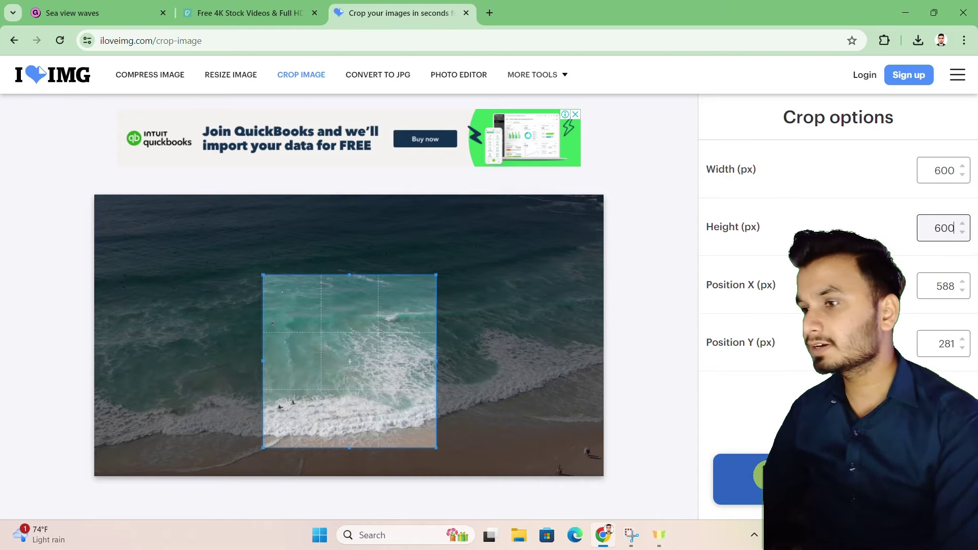
left_click(760, 474)
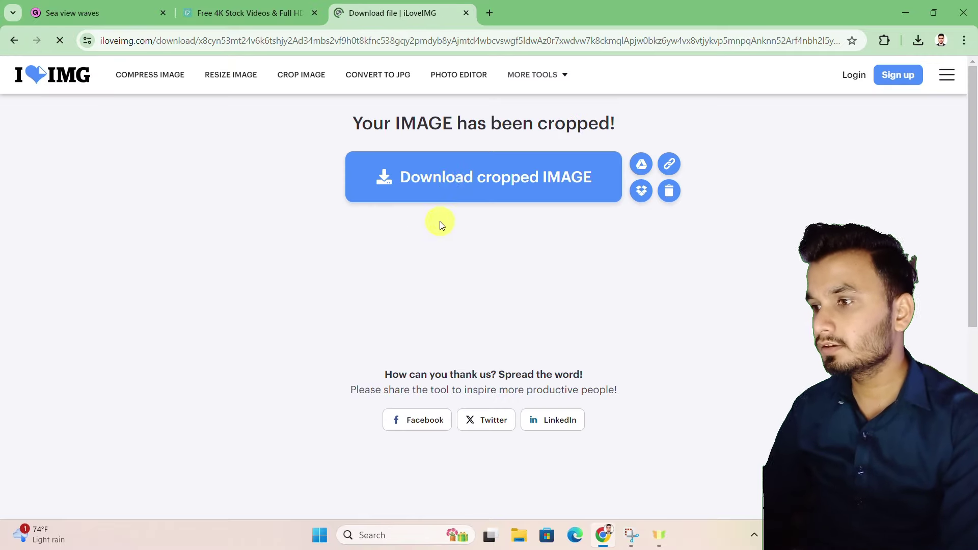
left_click(496, 168)
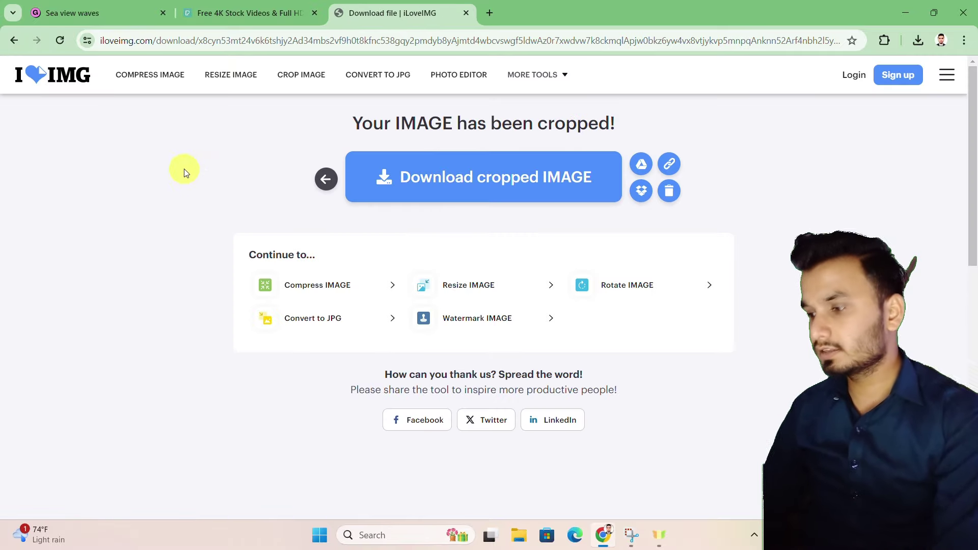
key("Return")
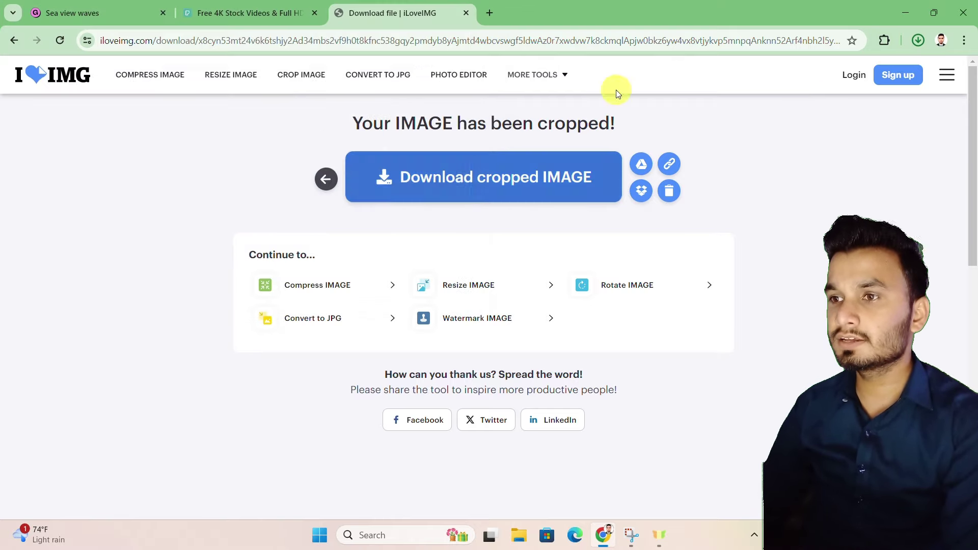
Return to the Gumroad product page and upload the cropped "thum" image from the Downloads folder as the thumbnail
left_click(109, 9)
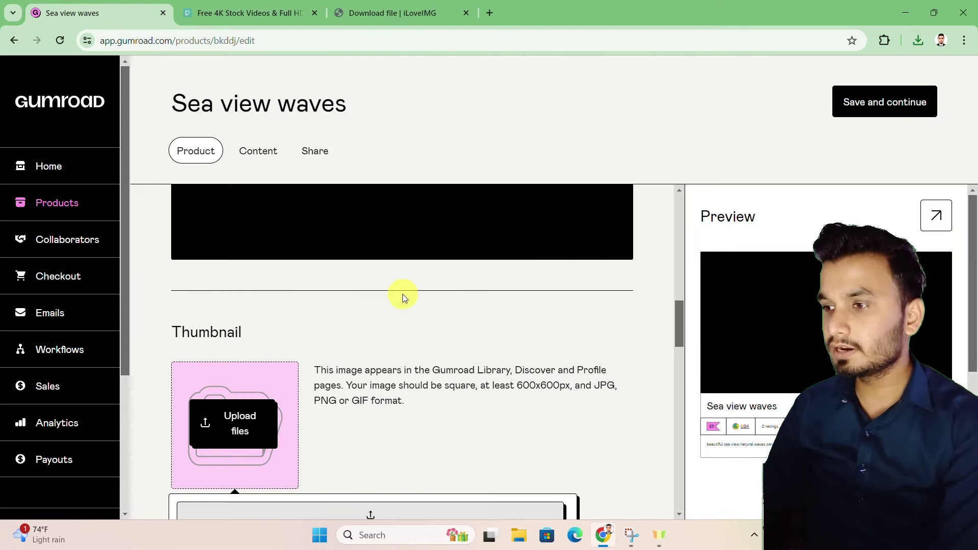
scroll(404, 297, "down", 1)
left_click(258, 334)
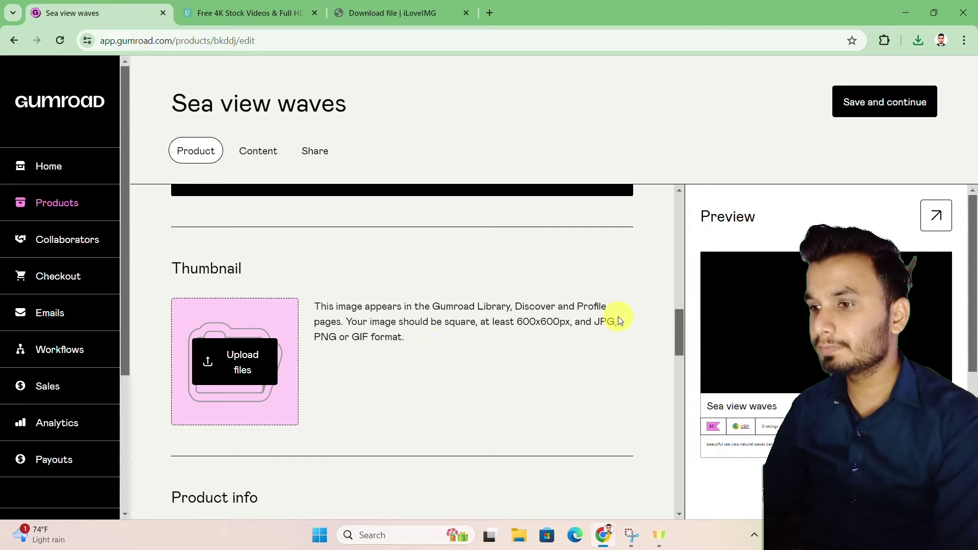
left_click(209, 359)
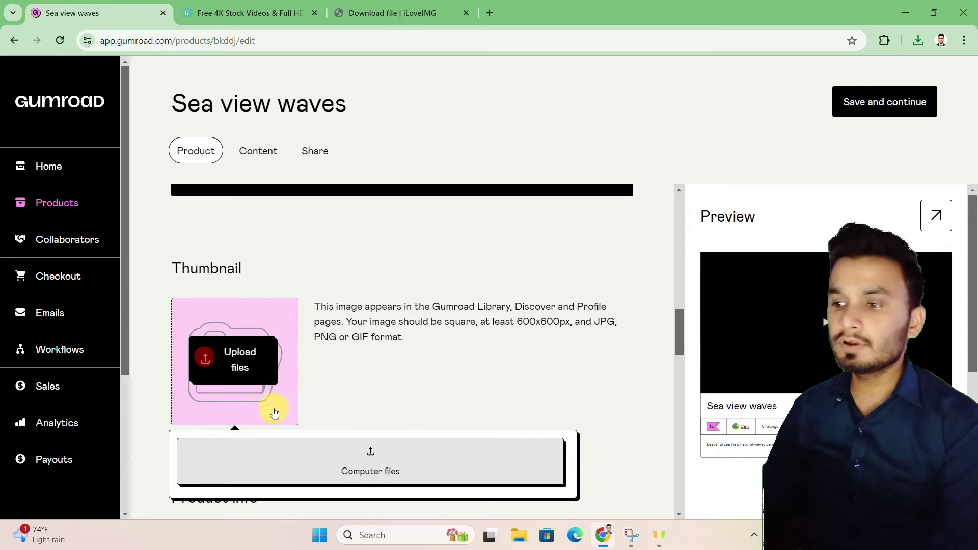
left_click(349, 465)
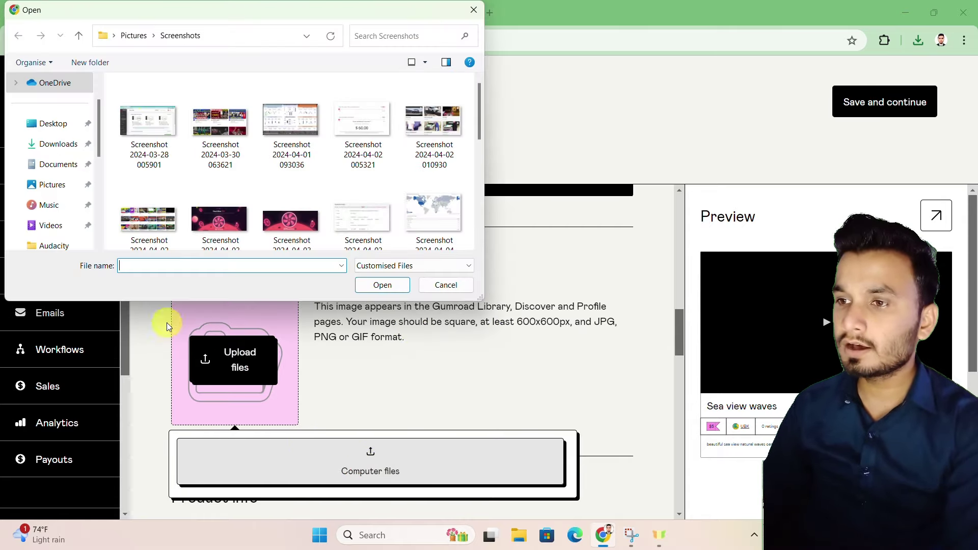
left_click(54, 144)
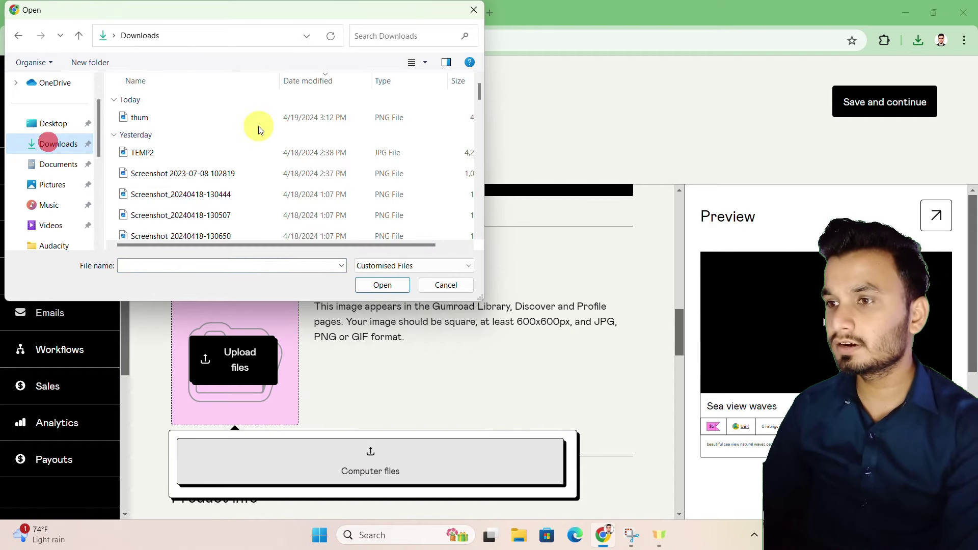
double_click(205, 117)
scroll(310, 238, "down", 1)
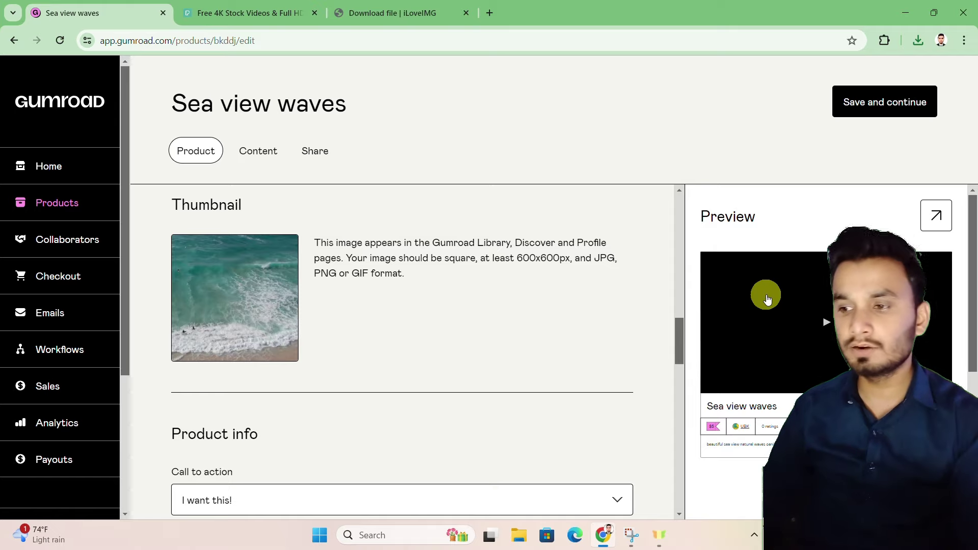
Keep the product's call to action as "I want this!" and leave the summary blank
scroll(620, 284, "down", 3)
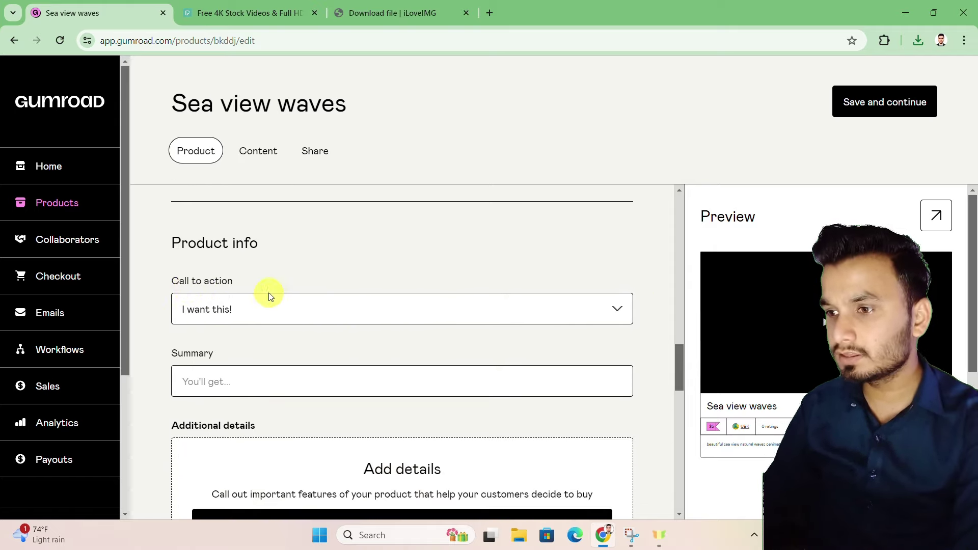
left_click(450, 307)
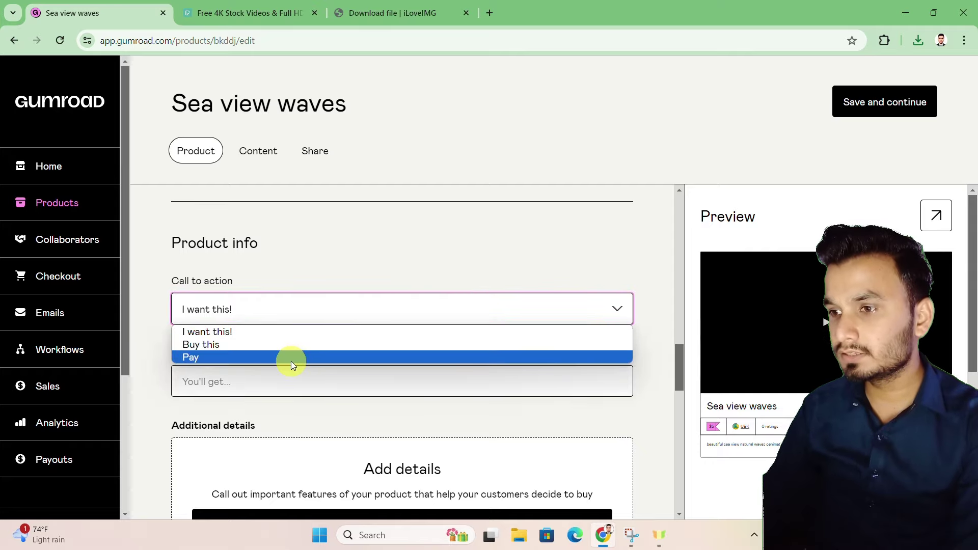
left_click(279, 333)
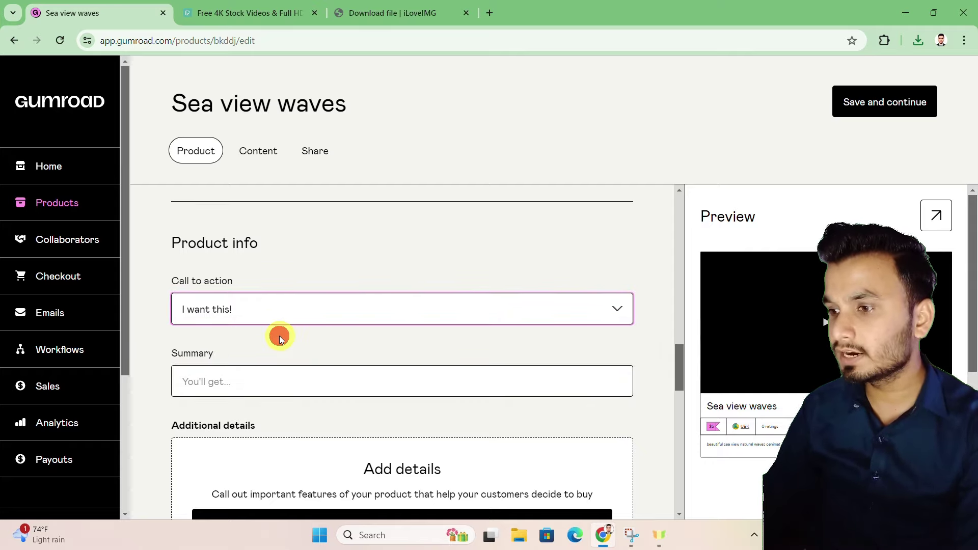
left_click(286, 380)
scroll(375, 359, "down", 2)
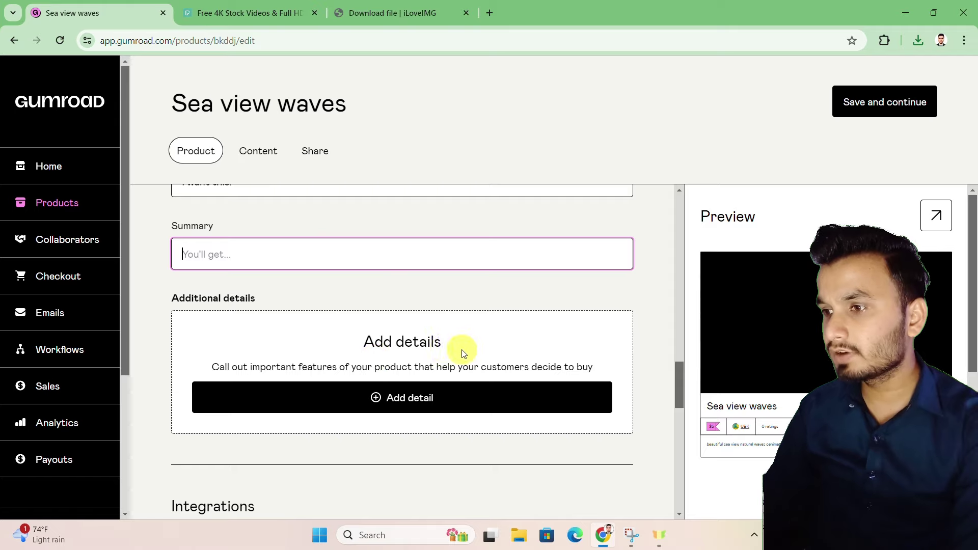
Examine the settings for inviting customers to a Circle community and leave that integration switched off
scroll(284, 335, "down", 1)
scroll(450, 342, "down", 2)
scroll(451, 341, "down", 1)
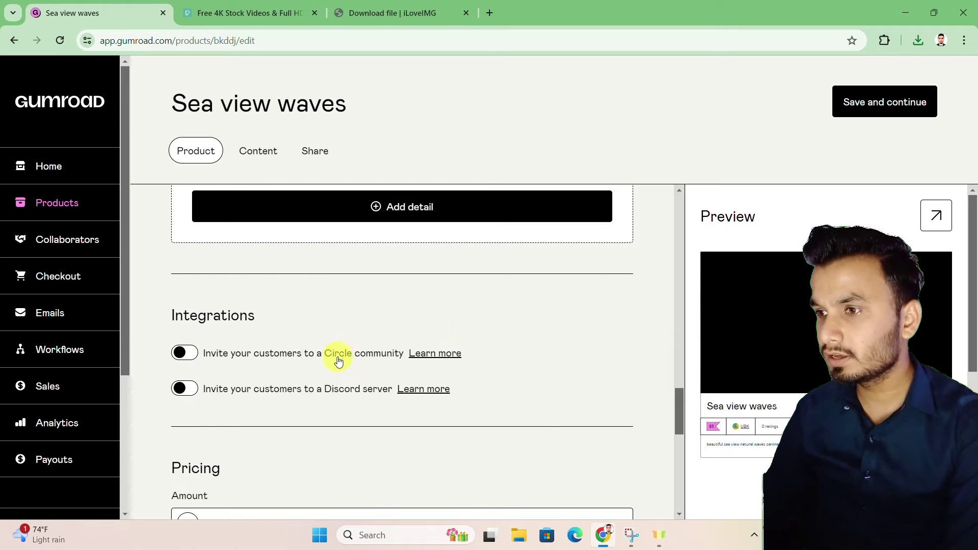
scroll(448, 285, "down", 3)
scroll(408, 262, "up", 2)
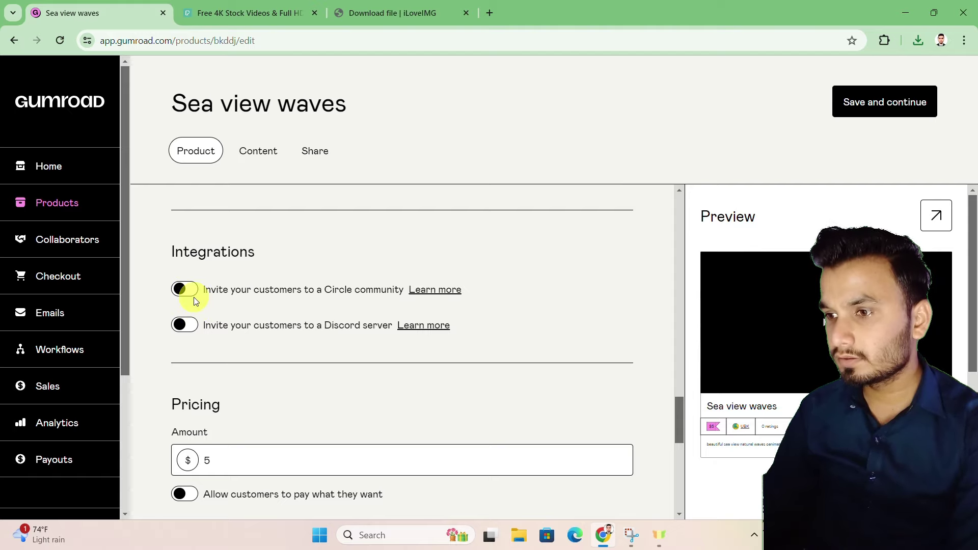
left_click(193, 298)
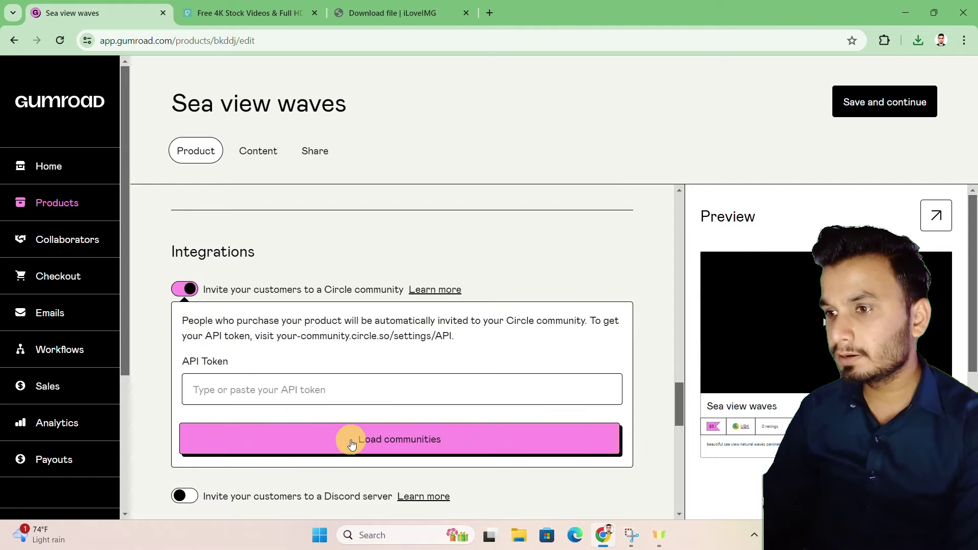
left_click(301, 281)
left_click(188, 287)
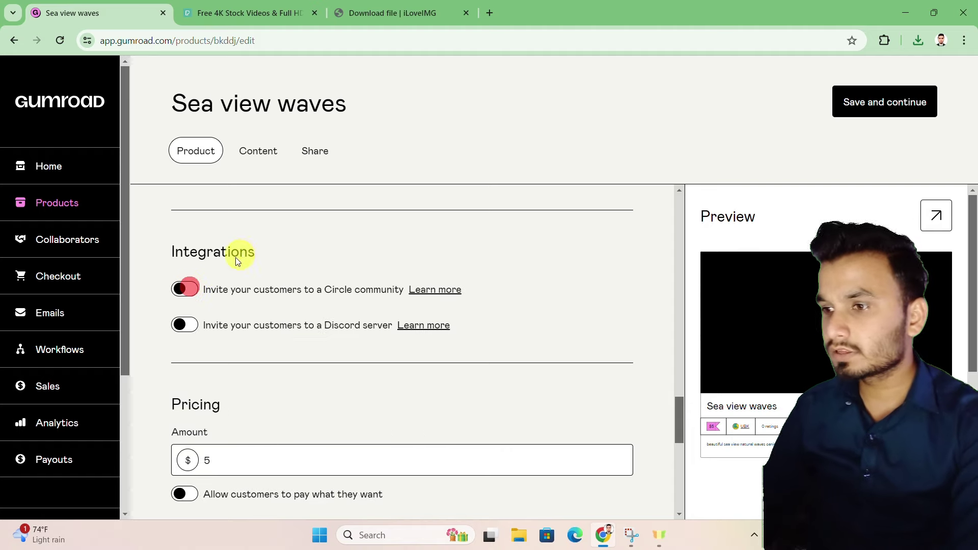
Keep the product price at $5 and allow customers to pay what they want
scroll(342, 346, "down", 2)
left_click(260, 344)
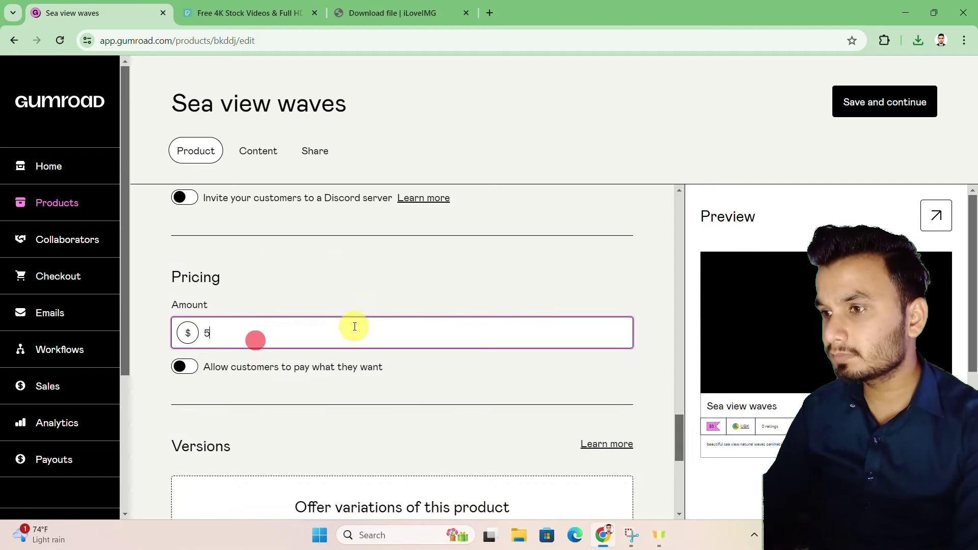
scroll(396, 320, "down", 2)
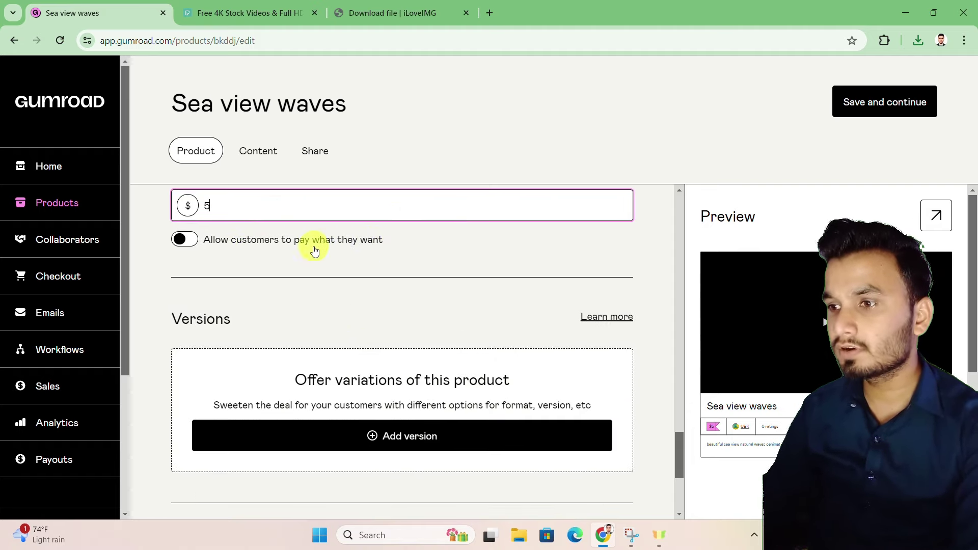
left_click(185, 240)
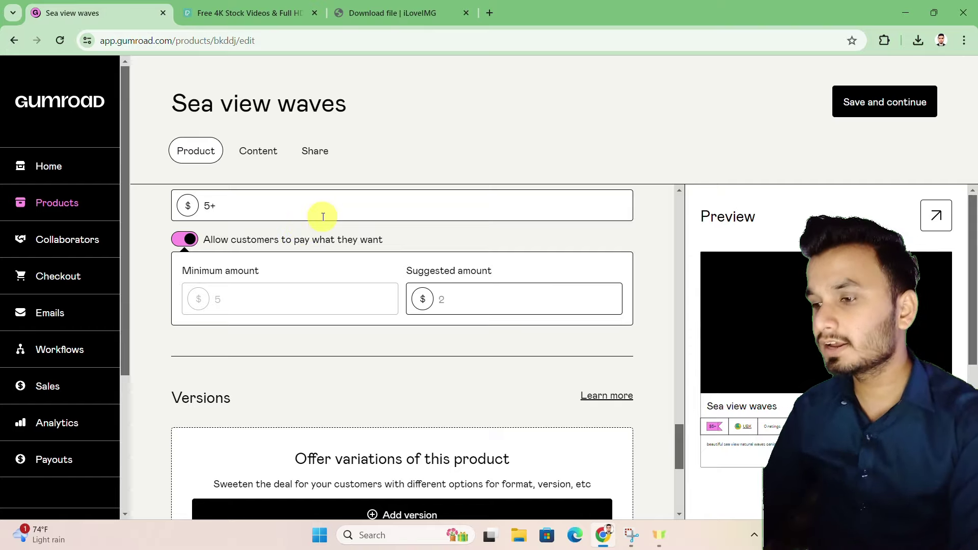
Leave the product without versions, allow customers to choose a quantity, and publicly show the number of sales on the product page
scroll(324, 217, "down", 3)
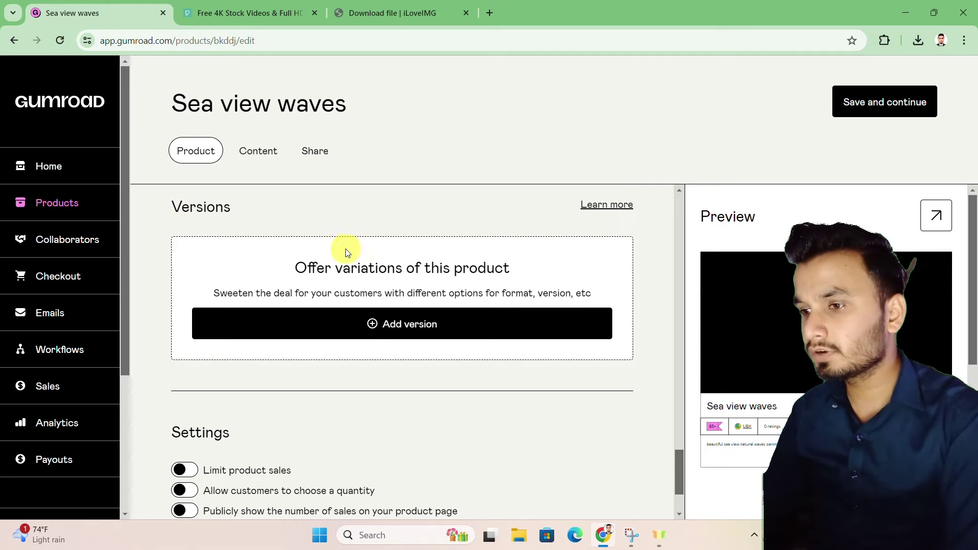
scroll(271, 245, "down", 2)
scroll(357, 326, "up", 1)
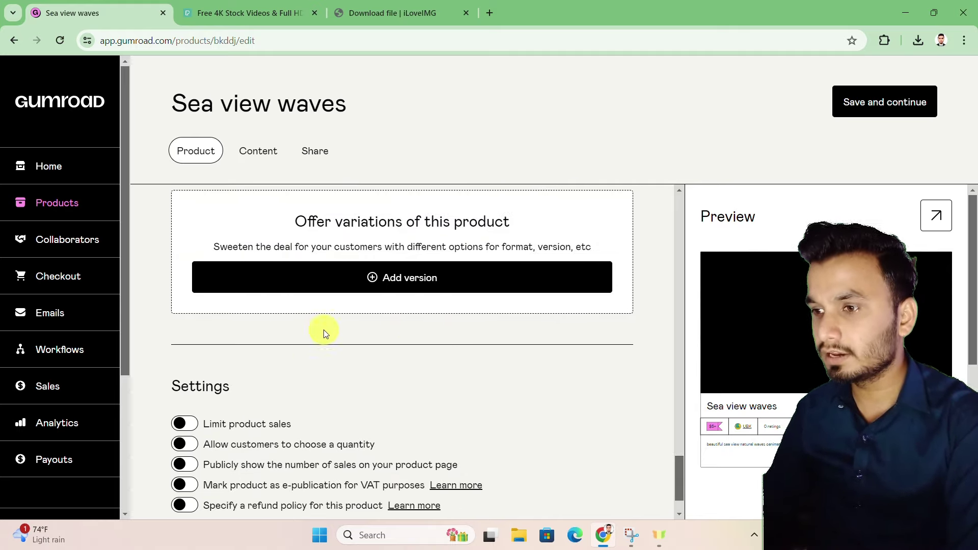
scroll(306, 341, "down", 1)
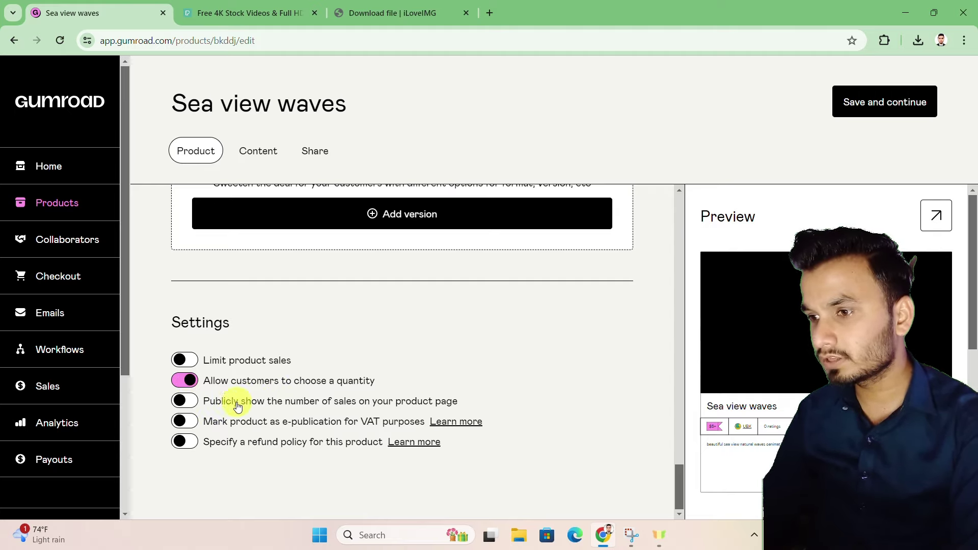
left_click(192, 400)
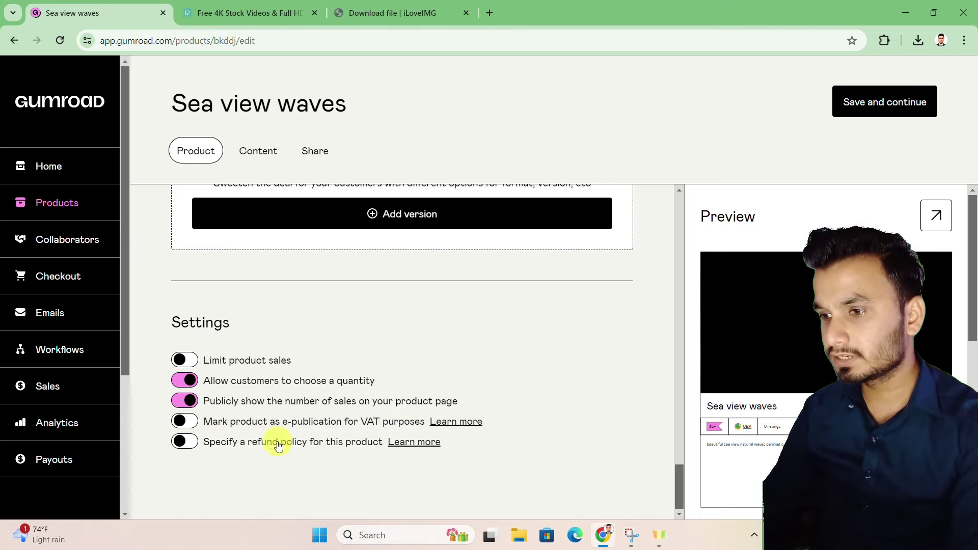
left_click(179, 442)
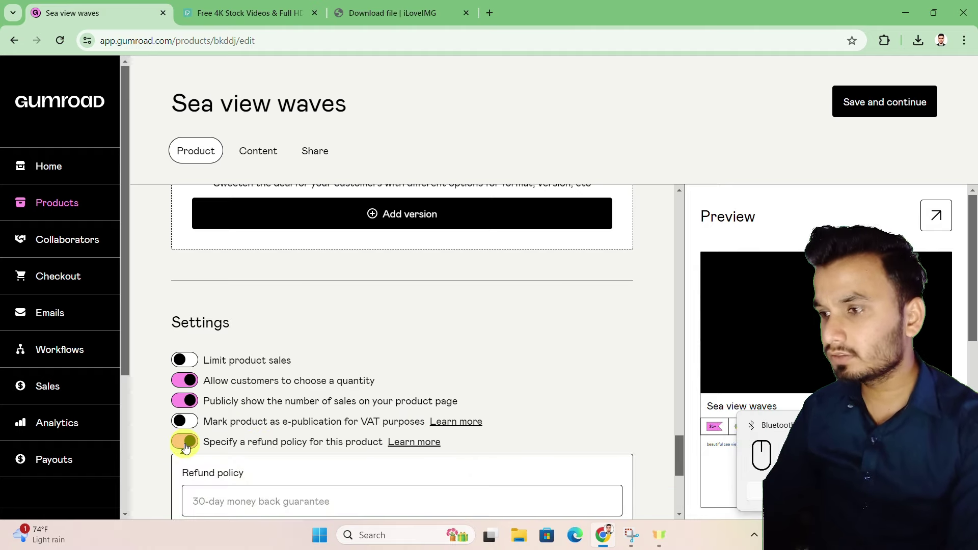
scroll(181, 439, "down", 2)
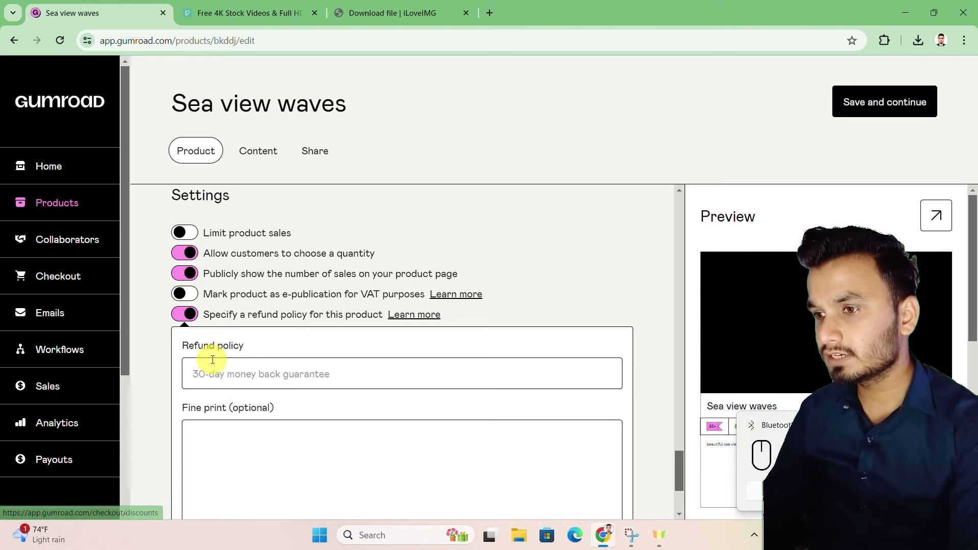
left_click(180, 321)
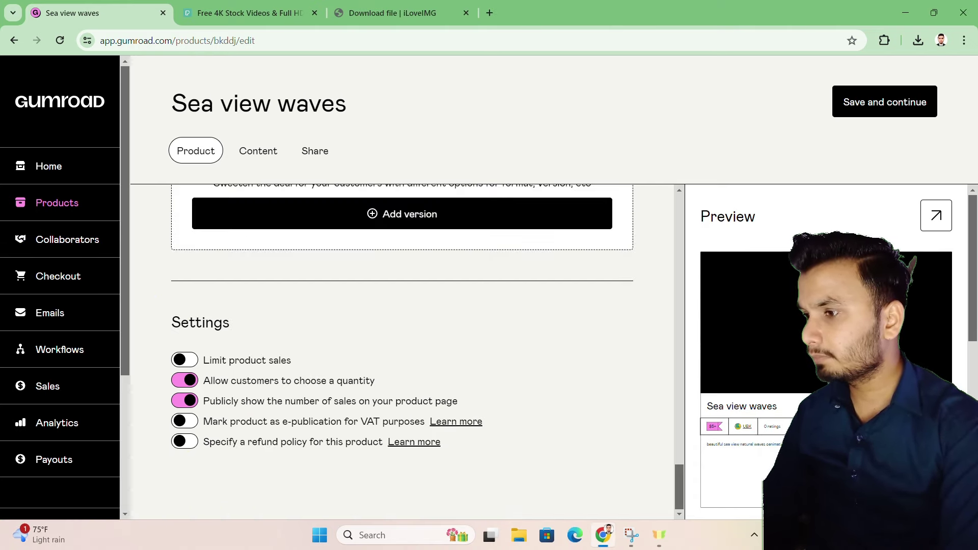
Check the product preview, save the product details and continue to the content page
scroll(971, 272, "down", 5)
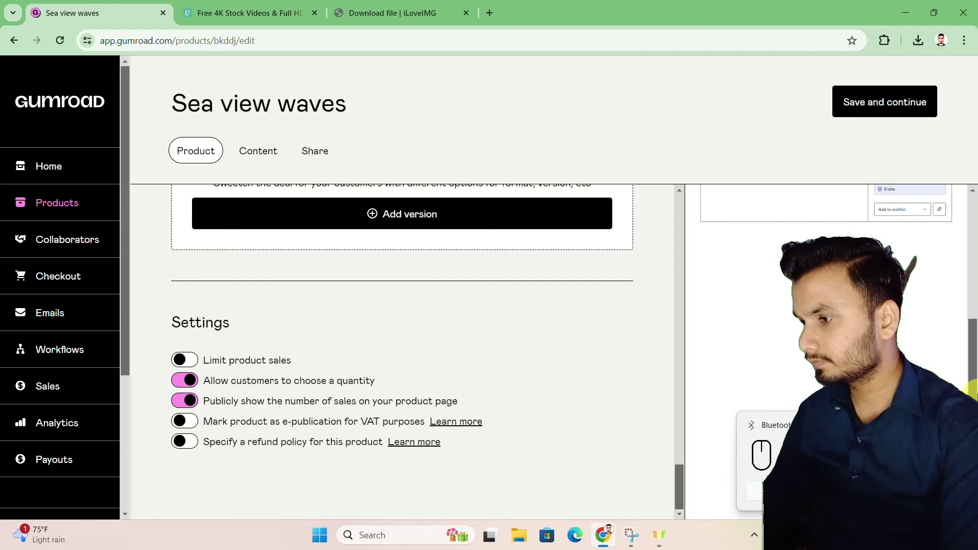
scroll(971, 273, "up", 5)
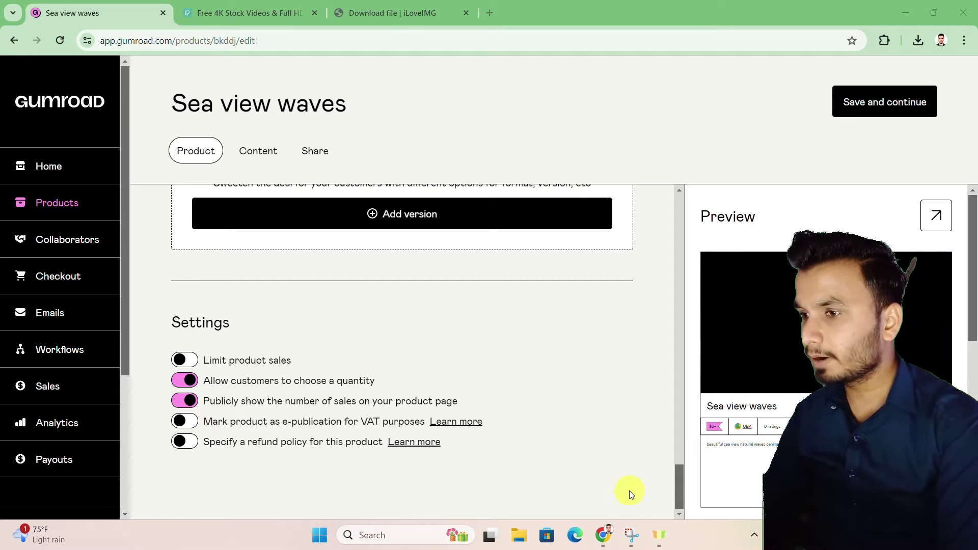
left_click_drag(685, 492, 663, 290)
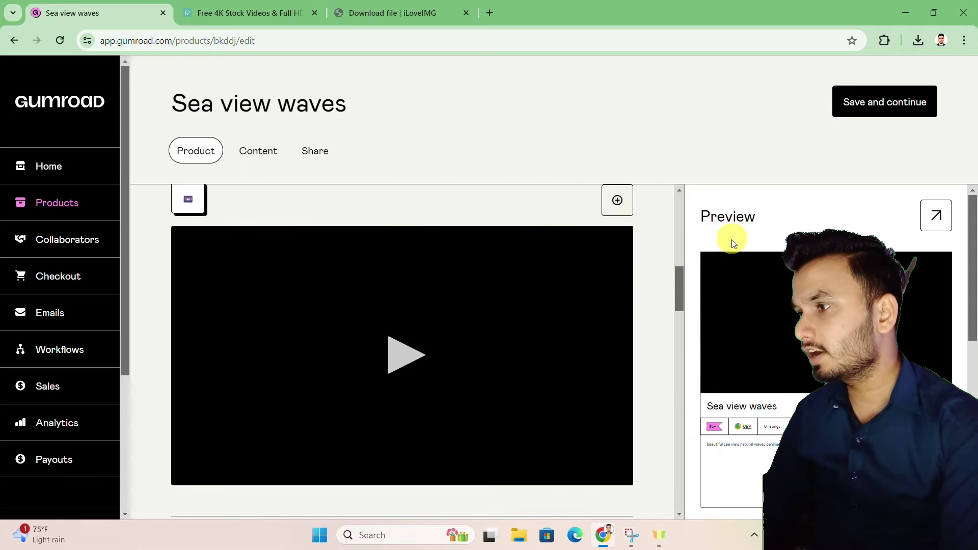
left_click(847, 107)
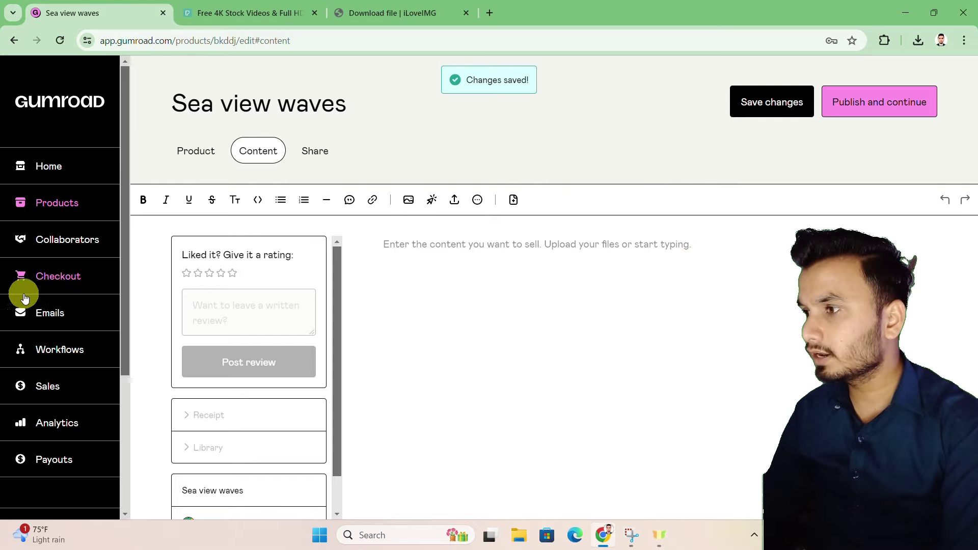
Leave the content page empty and publish the "Sea view waves" product
left_click(224, 307)
left_click(509, 268)
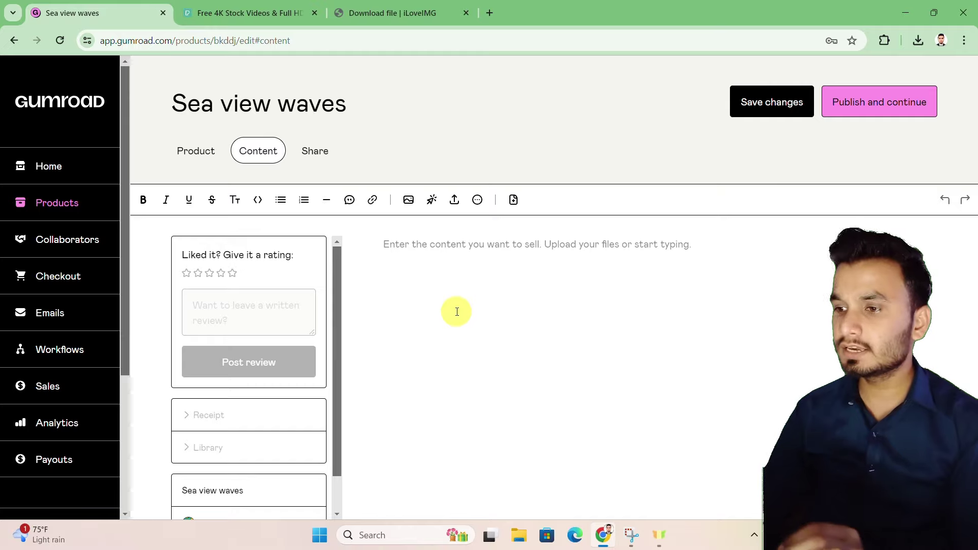
left_click_drag(333, 314, 339, 376)
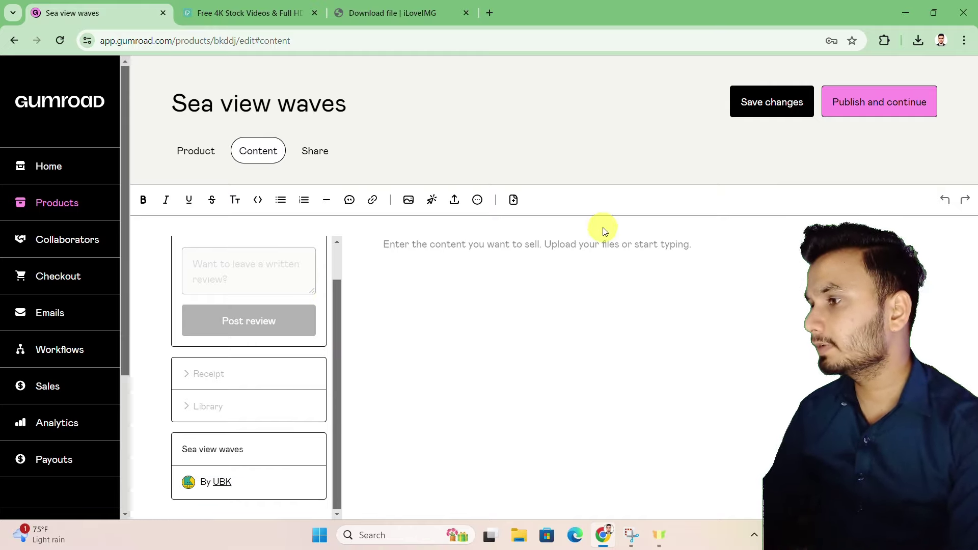
left_click(864, 102)
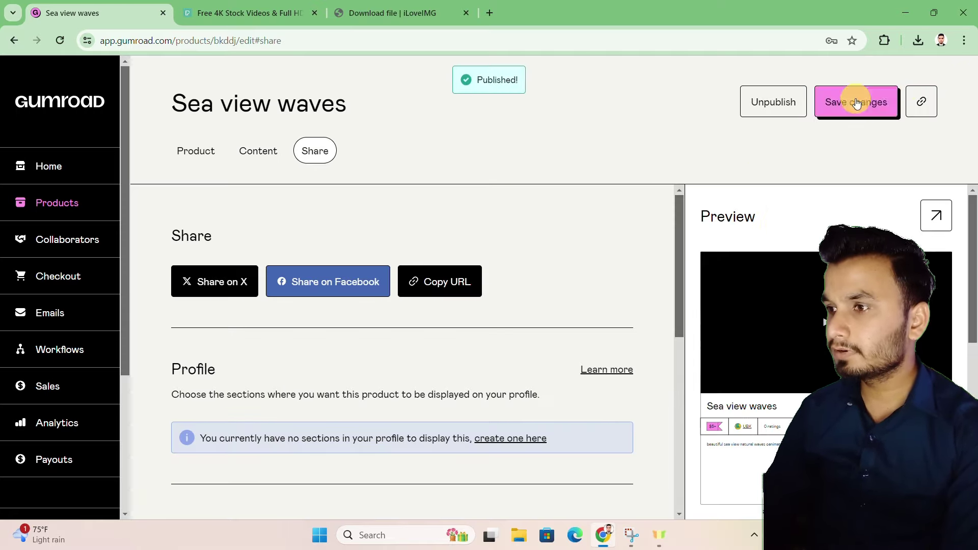
Look over the published product's sharing options and the account's Collaborators page
scroll(542, 207, "down", 1)
left_click(433, 77)
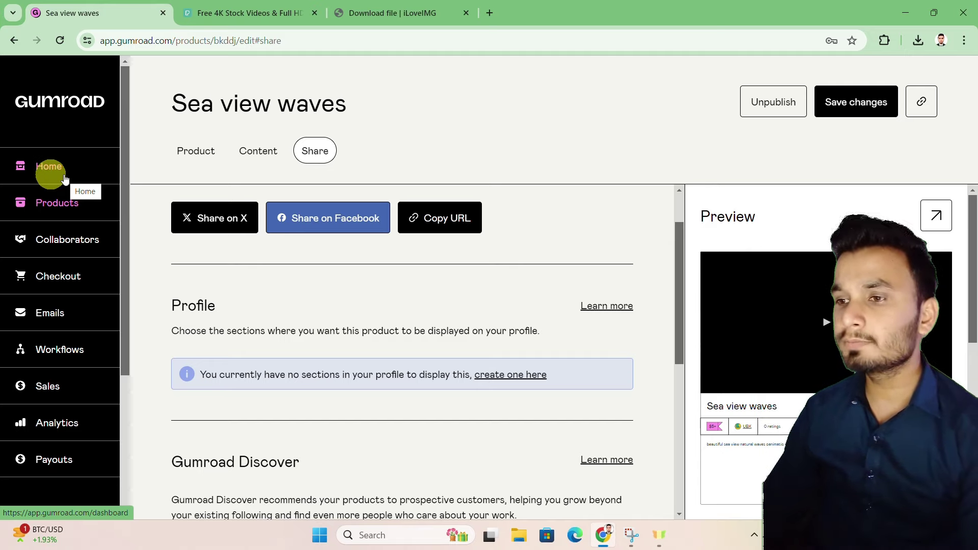
left_click(52, 250)
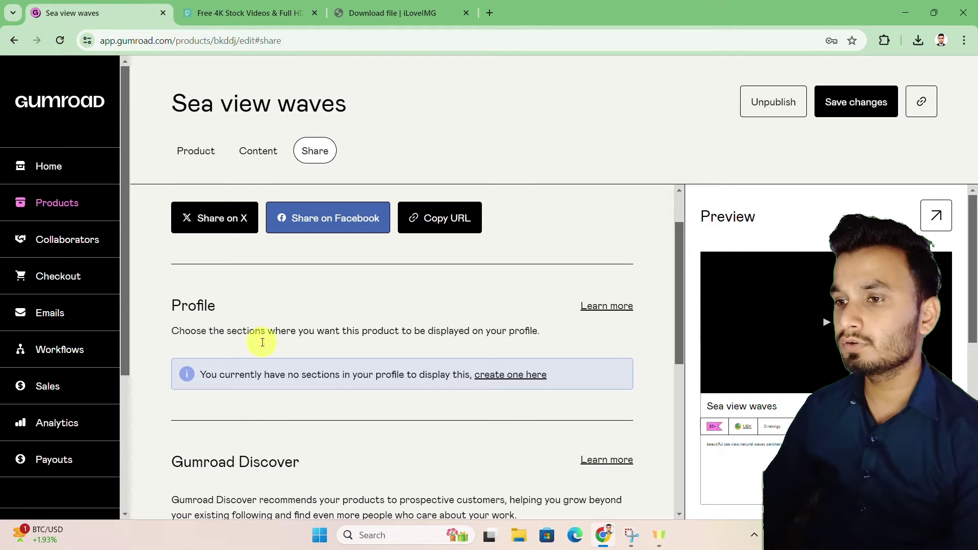
left_click(72, 239)
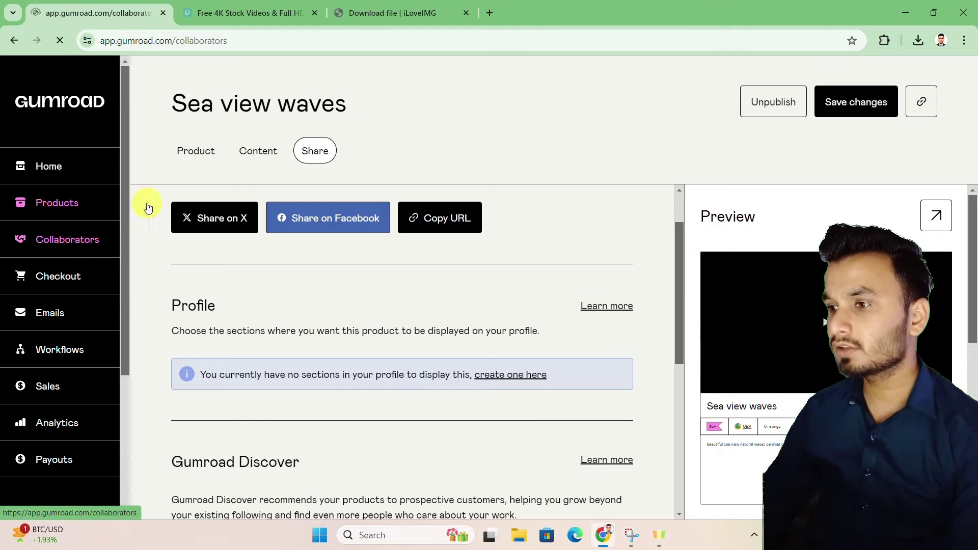
scroll(329, 309, "down", 1)
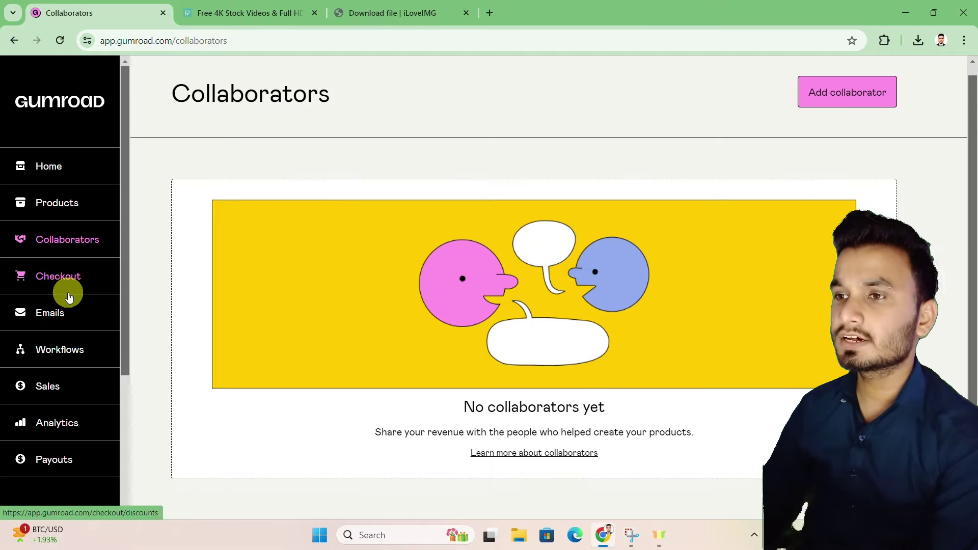
Examine the Checkout page's discounts and the Emails page for published customer emails
left_click(69, 288)
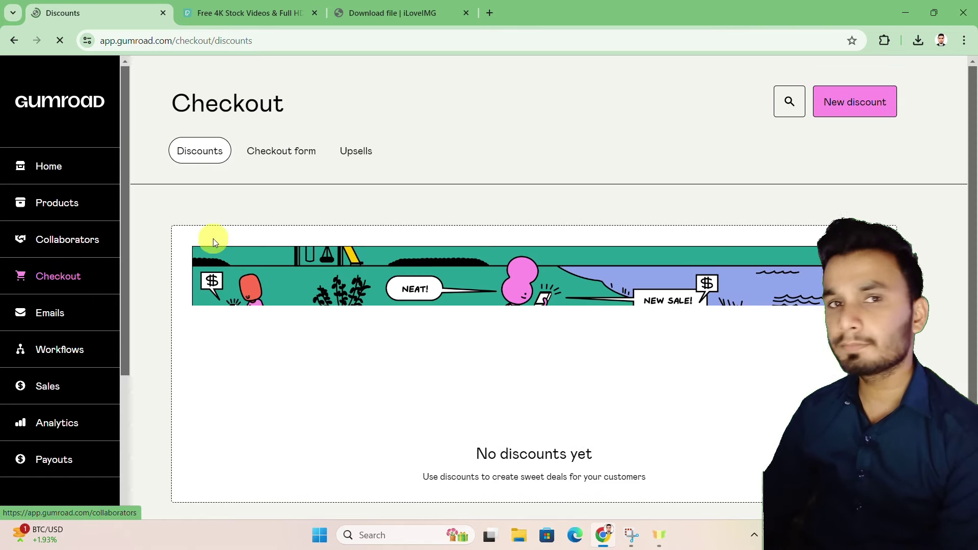
scroll(345, 190, "down", 1)
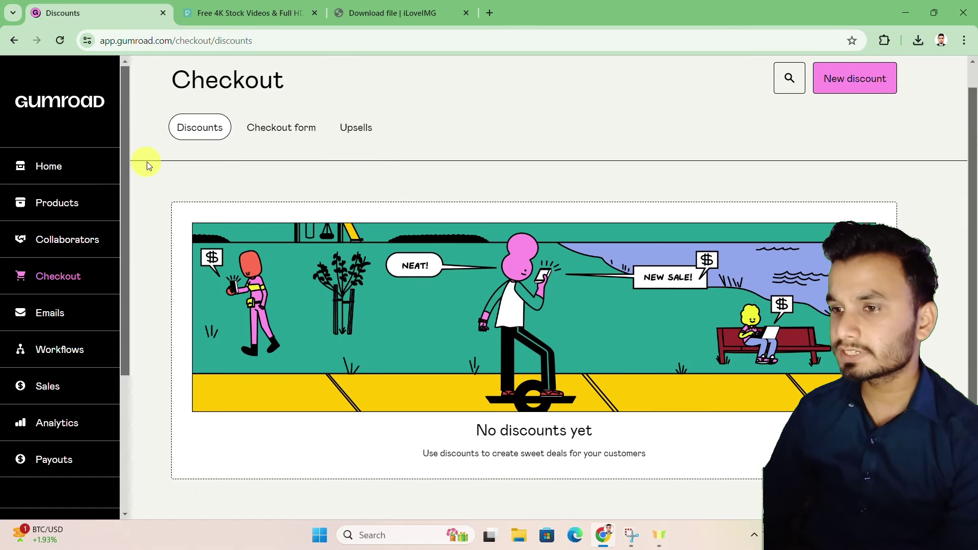
left_click(56, 314)
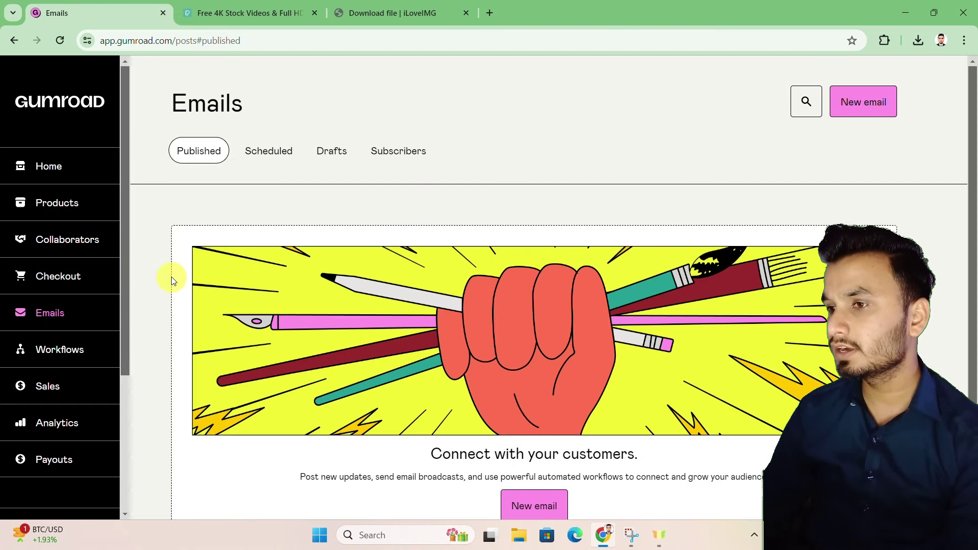
scroll(339, 306, "down", 2)
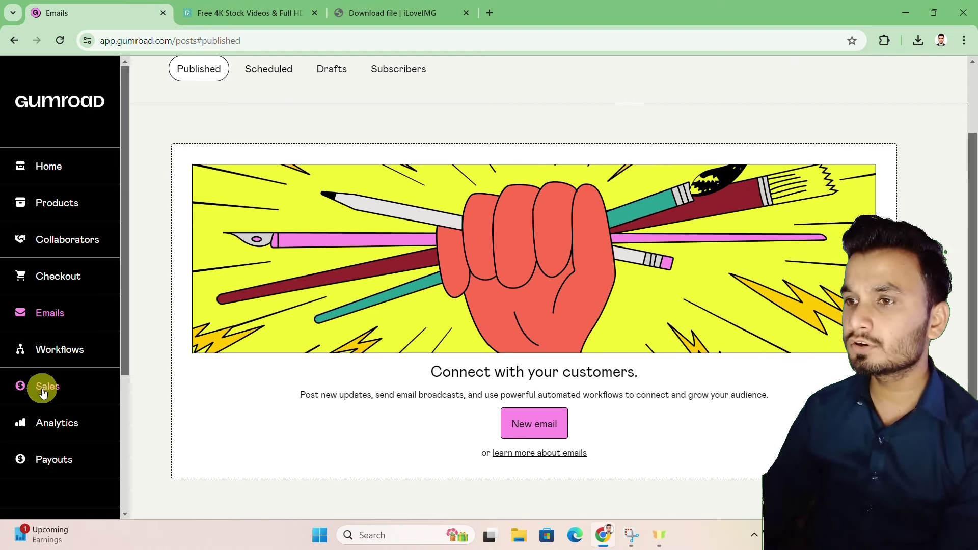
Examine the Workflows page for automated emails and the Sales page for customer purchases
left_click(39, 349)
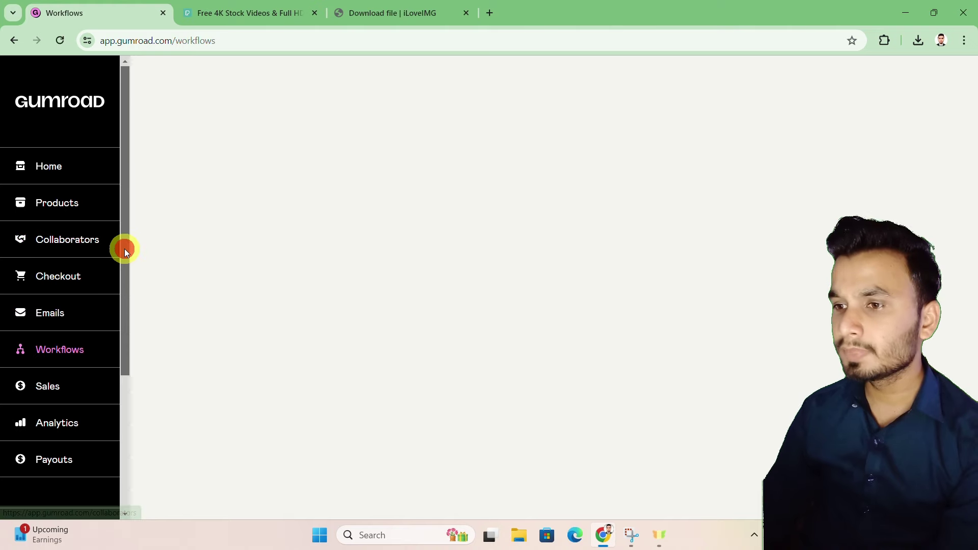
left_click_drag(124, 249, 125, 339)
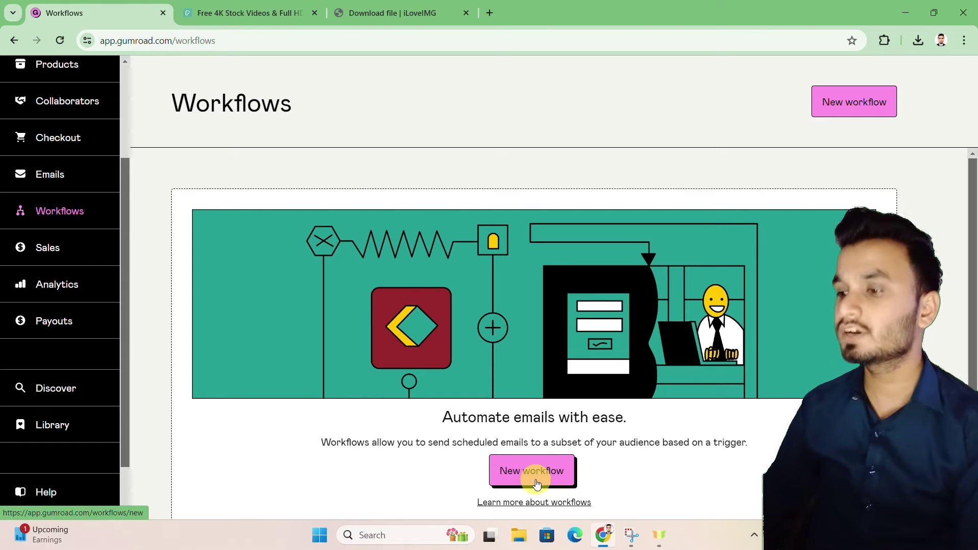
scroll(371, 409, "down", 1)
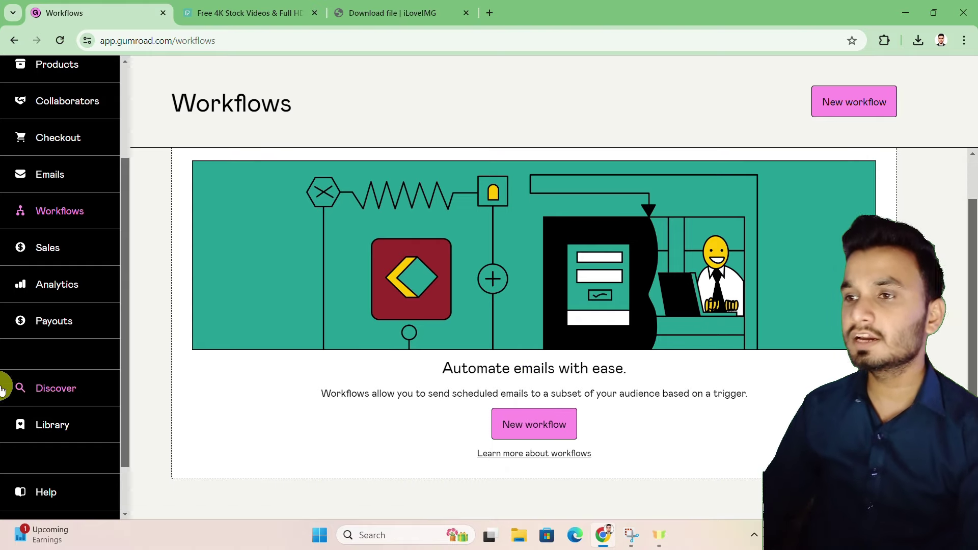
left_click(58, 247)
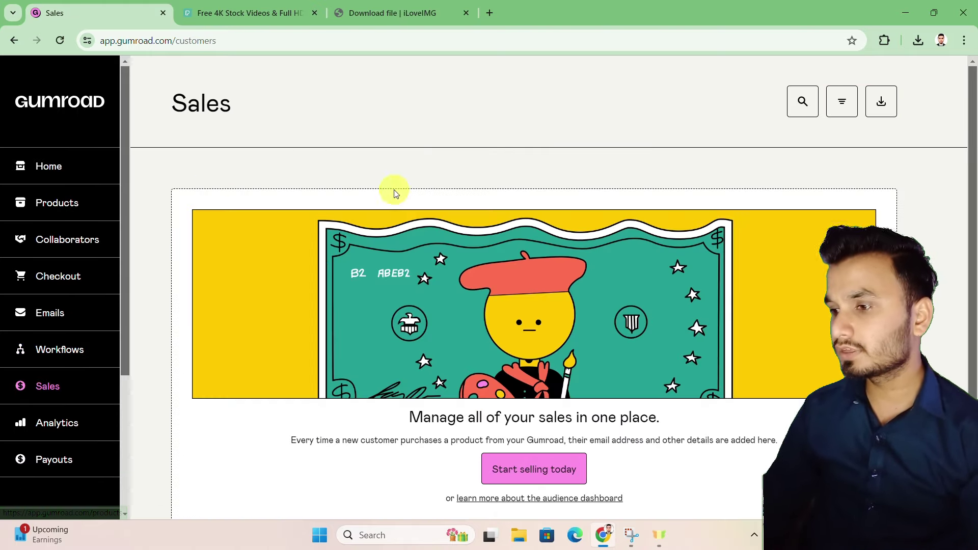
scroll(589, 332, "down", 1)
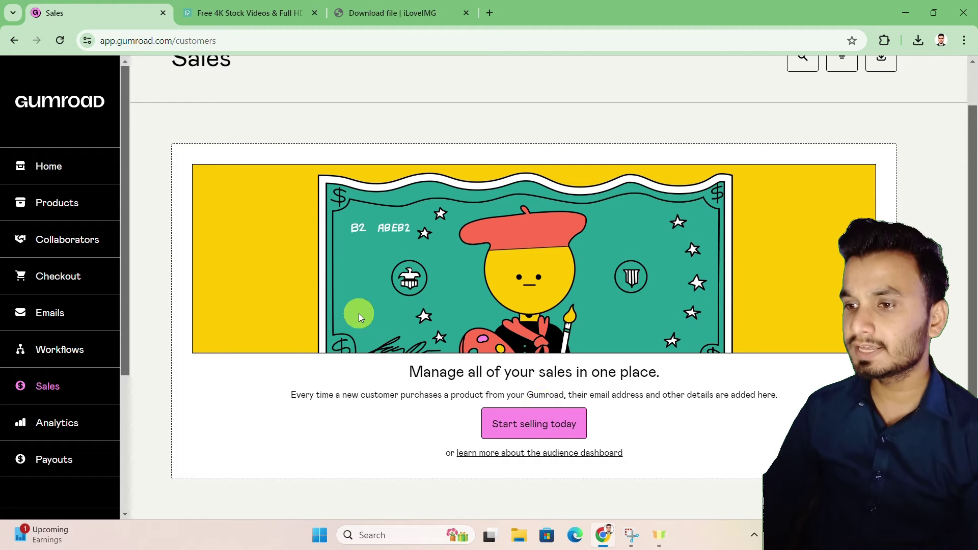
Examine the Analytics sales report with its referrers and locations, and the balance and earnings on the Payouts page
left_click(72, 427)
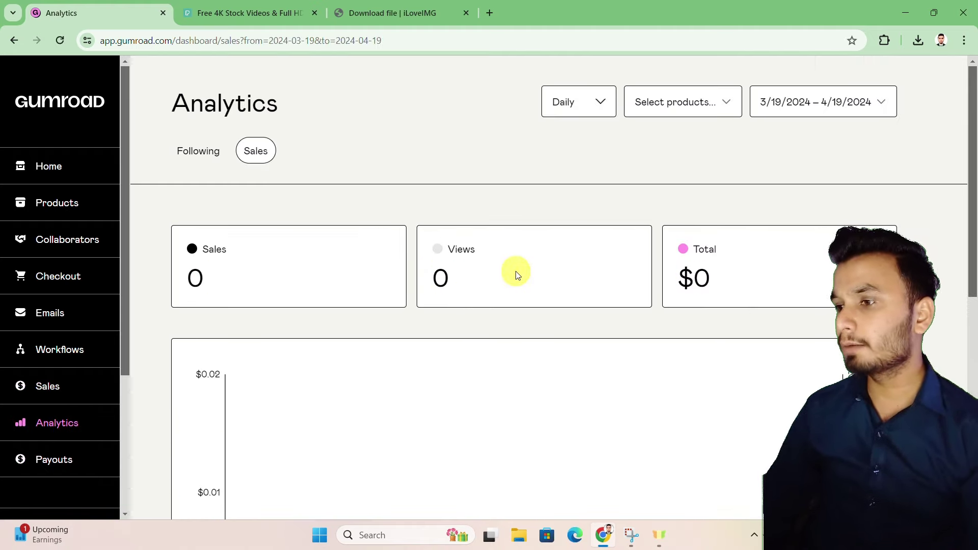
scroll(461, 271, "down", 5)
scroll(592, 336, "down", 4)
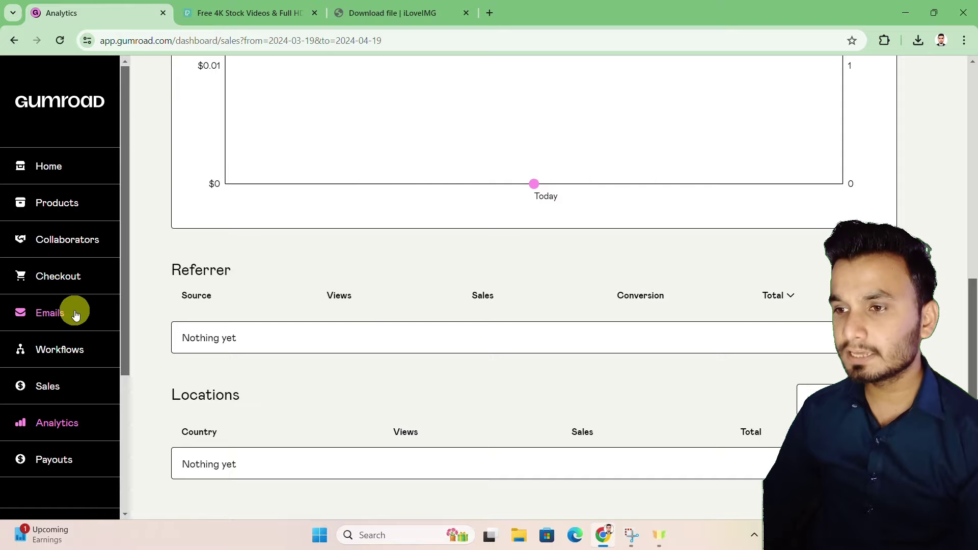
scroll(76, 357, "down", 3)
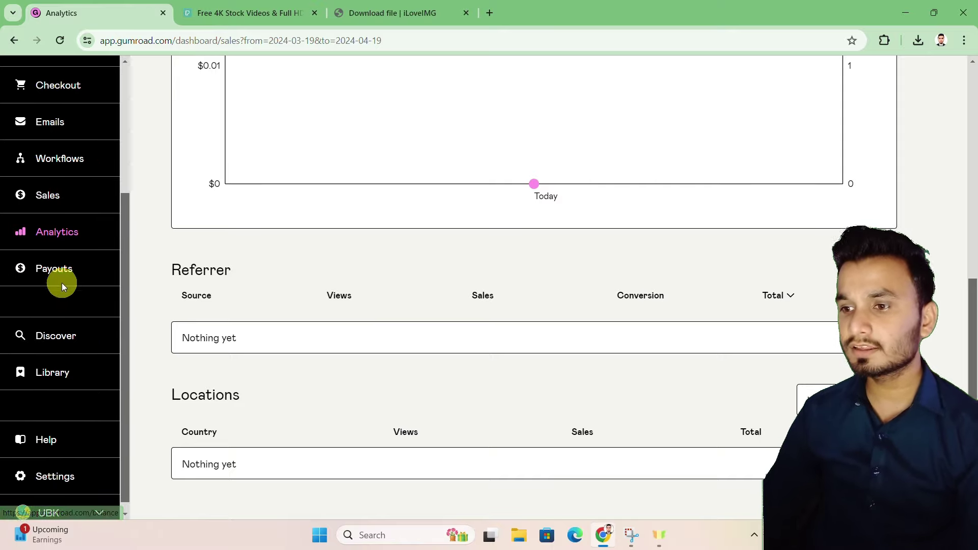
left_click(48, 280)
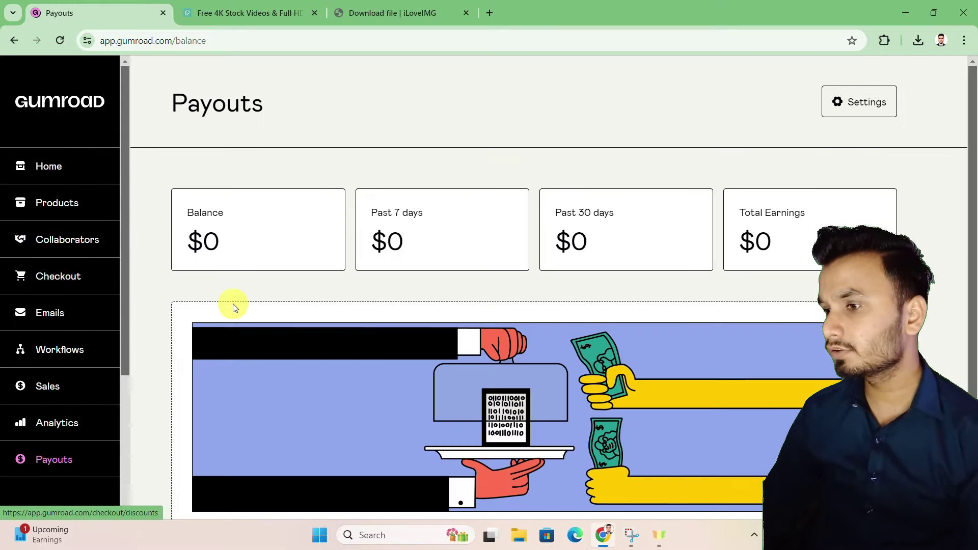
scroll(377, 236, "down", 1)
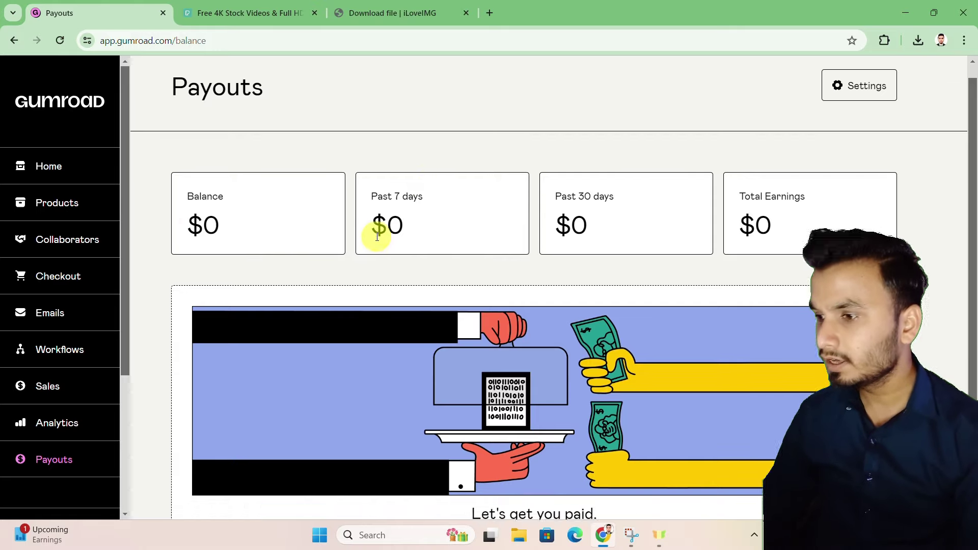
Open the help article about payouts and read its sections on the payouts dashboard, bank withdrawals and the payout period
scroll(377, 236, "down", 2)
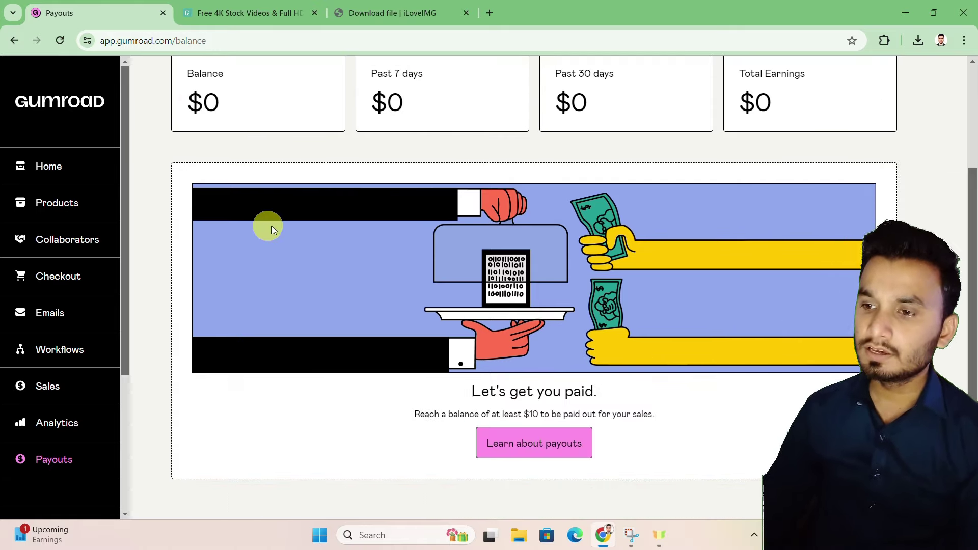
scroll(99, 413, "down", 3)
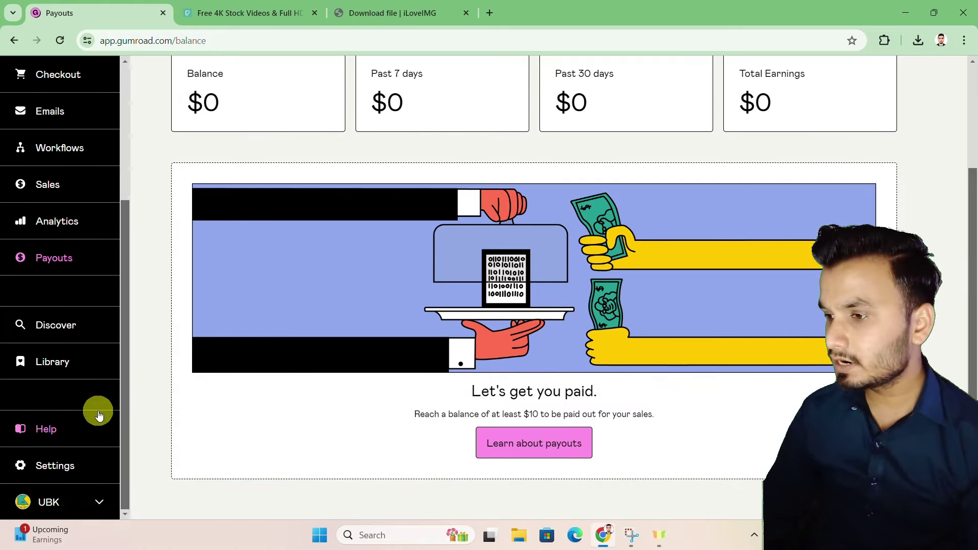
left_click(520, 457)
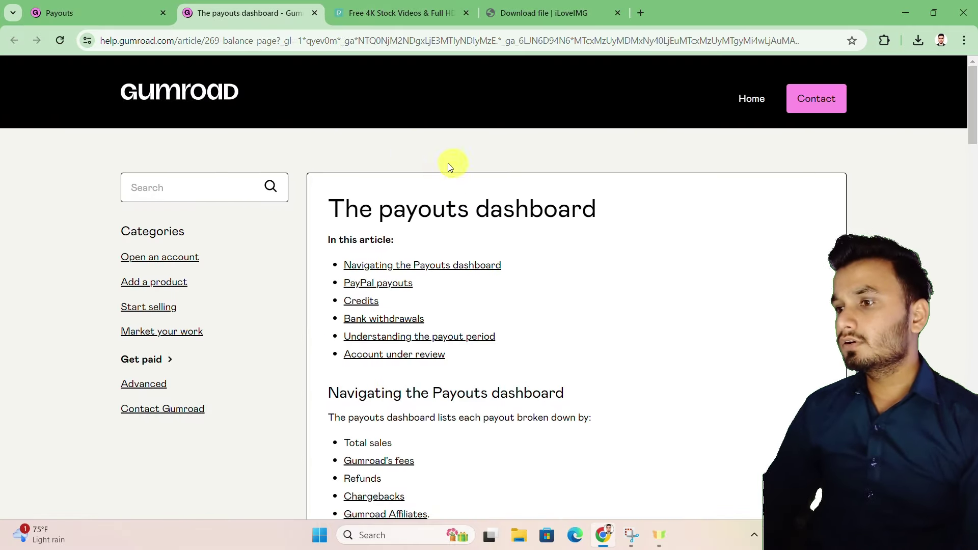
left_click_drag(343, 210, 570, 209)
left_click(618, 249)
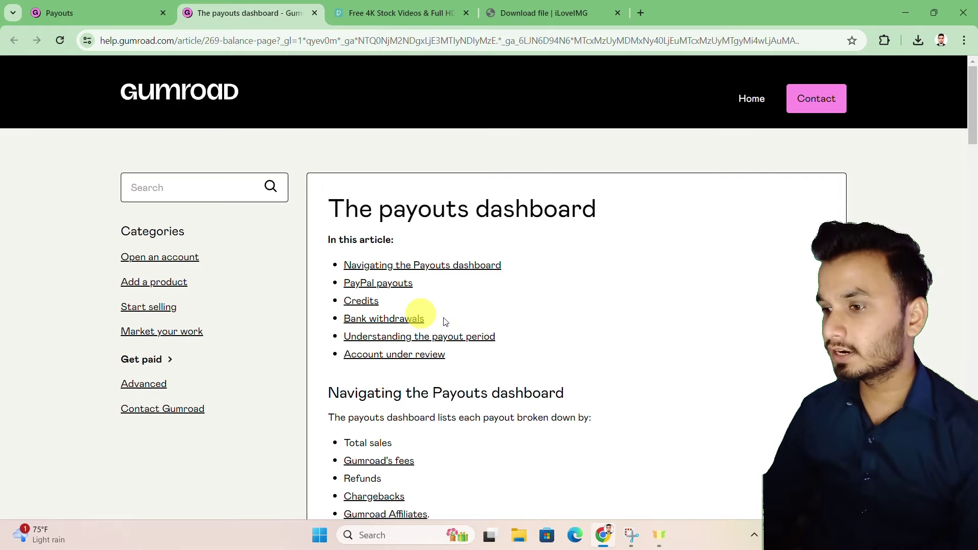
scroll(310, 146, "down", 1)
scroll(267, 208, "down", 1)
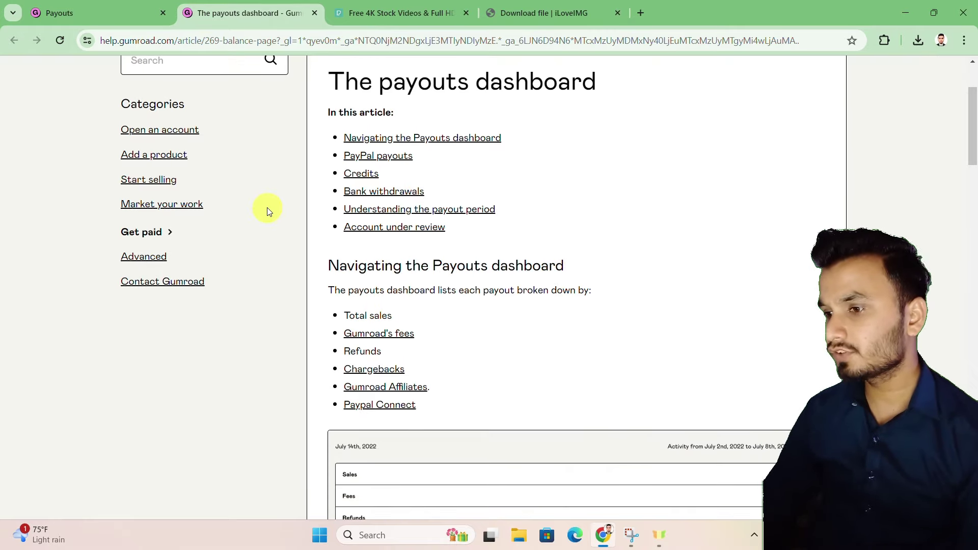
scroll(584, 292, "down", 2)
scroll(677, 345, "down", 14)
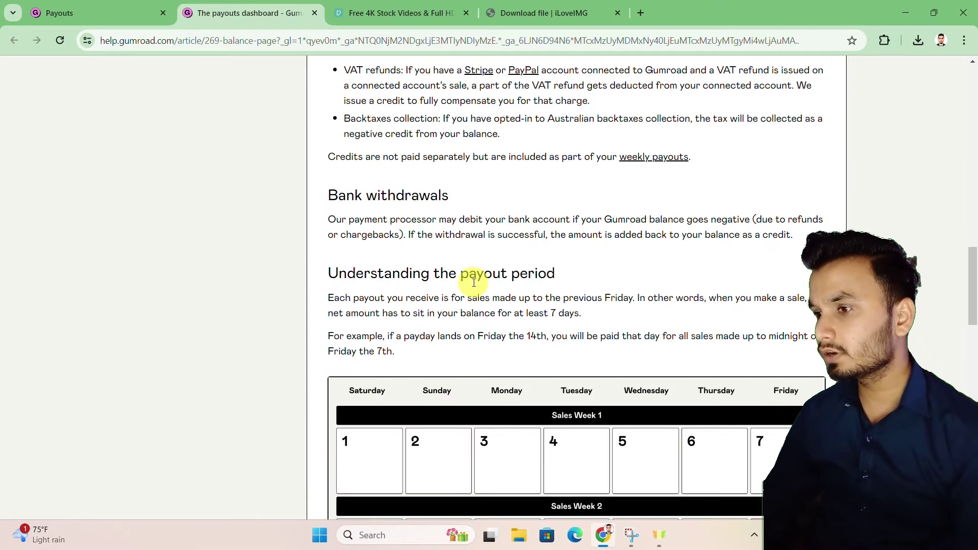
scroll(487, 276, "down", 10)
scroll(494, 305, "up", 20)
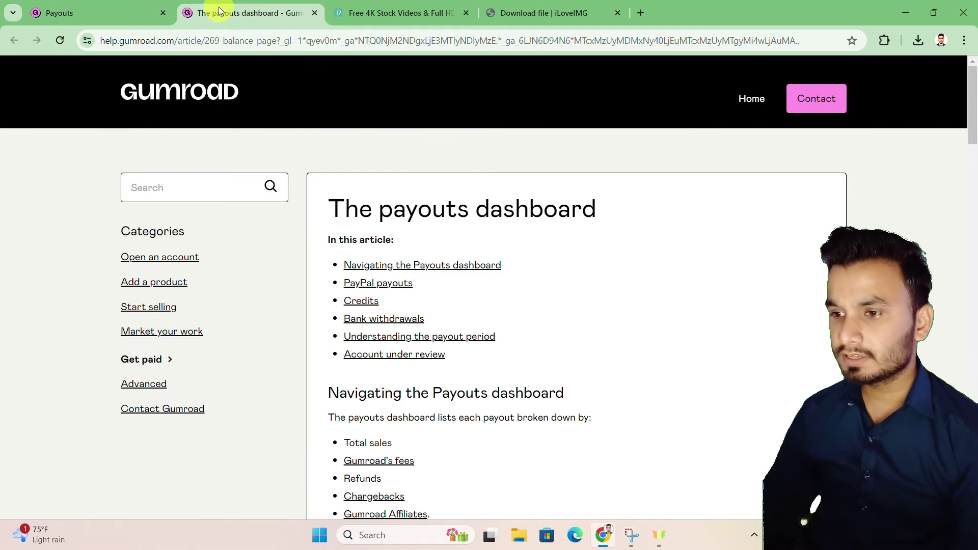
Return to the Gumroad account and examine the Affiliates signup form with its affiliate link and product commission options
left_click(89, 4)
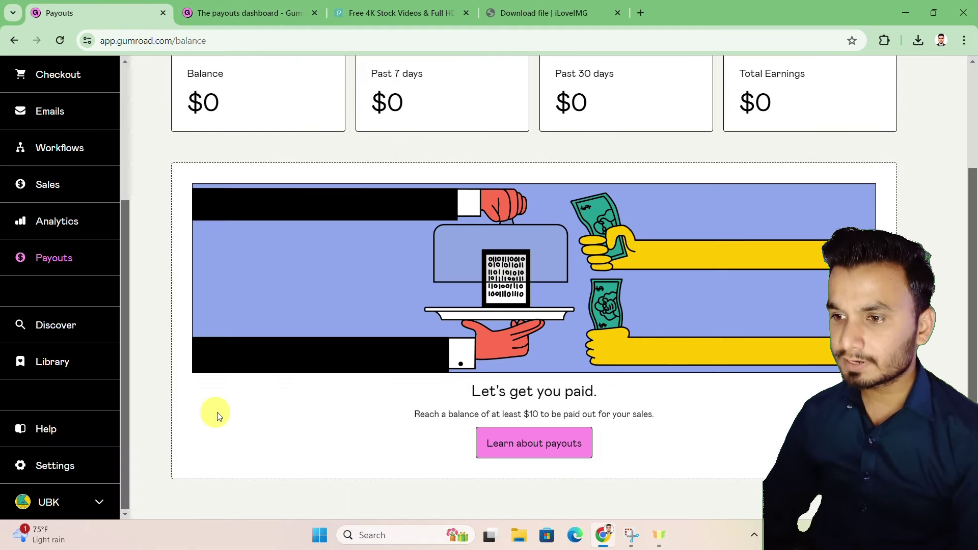
left_click(102, 502)
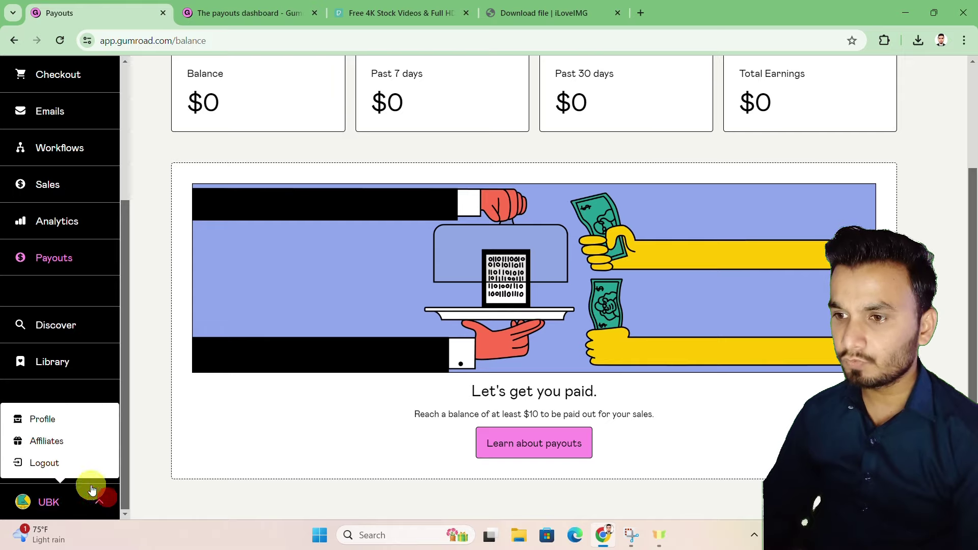
left_click(32, 441)
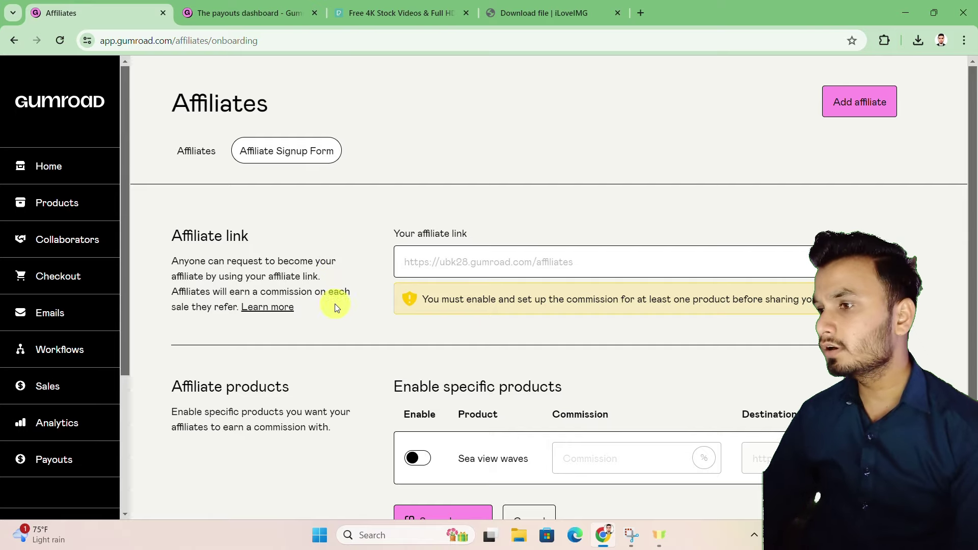
scroll(587, 300, "down", 2)
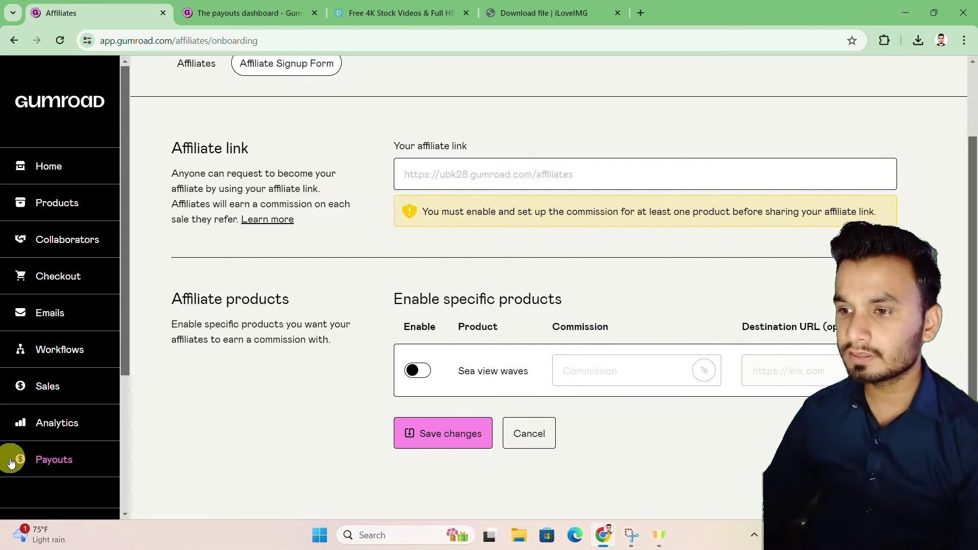
In the payment settings, save Pakistan as the account's country with the photo ID, proof of residence and business registration statements all confirmed
scroll(64, 454, "down", 3)
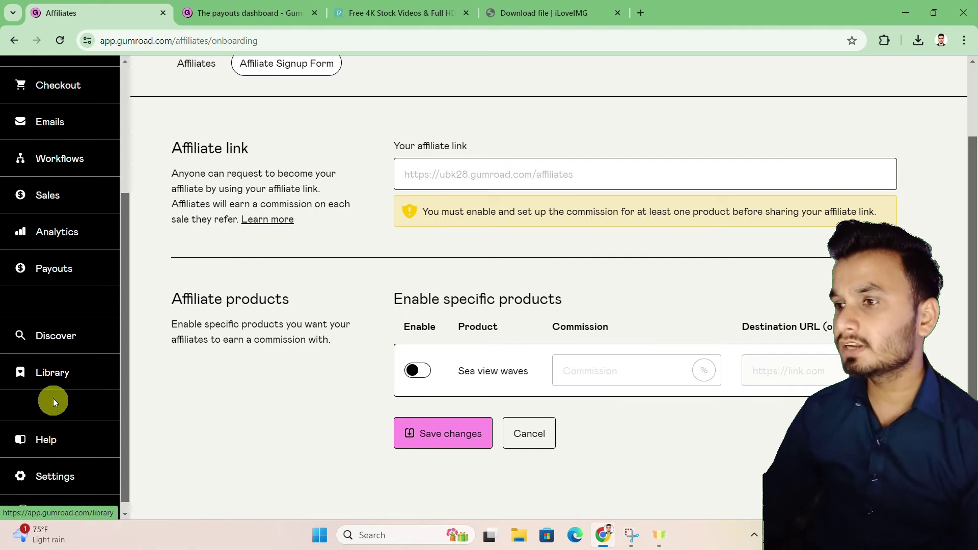
left_click(48, 475)
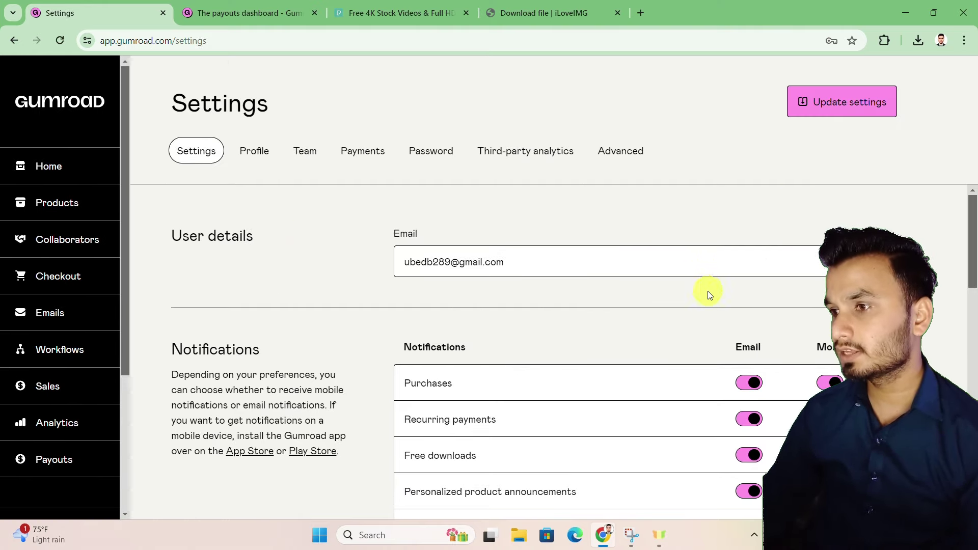
scroll(358, 268, "down", 2)
left_click(364, 149)
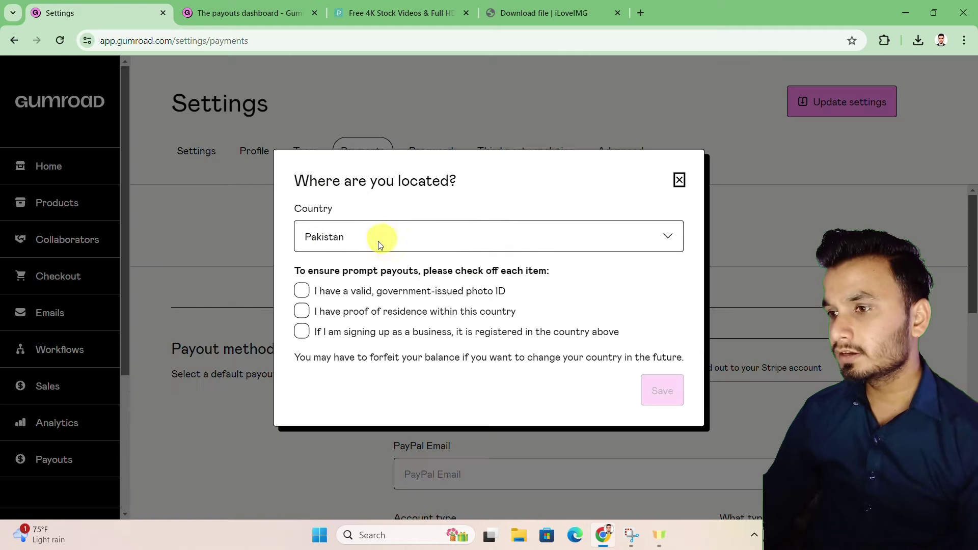
left_click(302, 312)
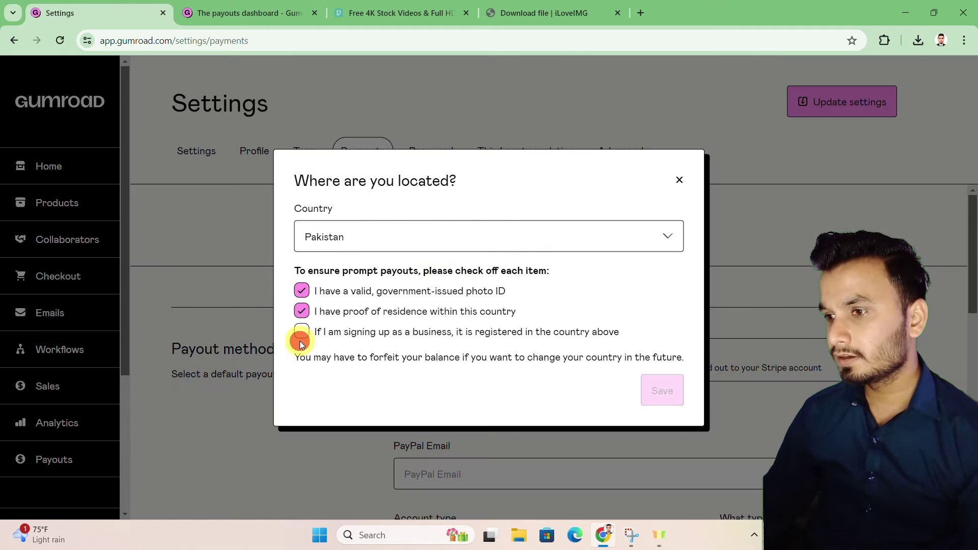
left_click(302, 332)
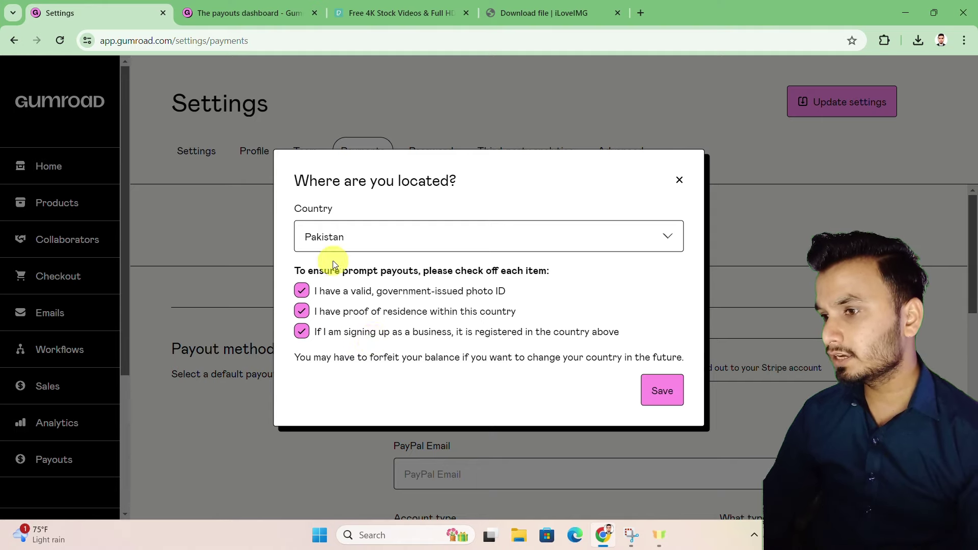
left_click(657, 381)
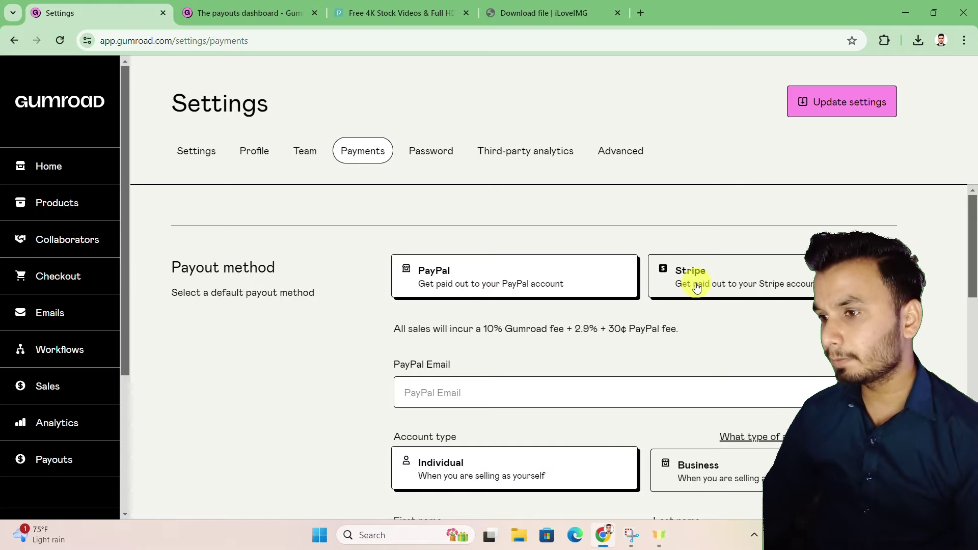
Examine the payment settings' payout methods, account types, personal detail fields and PayPal connection section
scroll(244, 295, "down", 4)
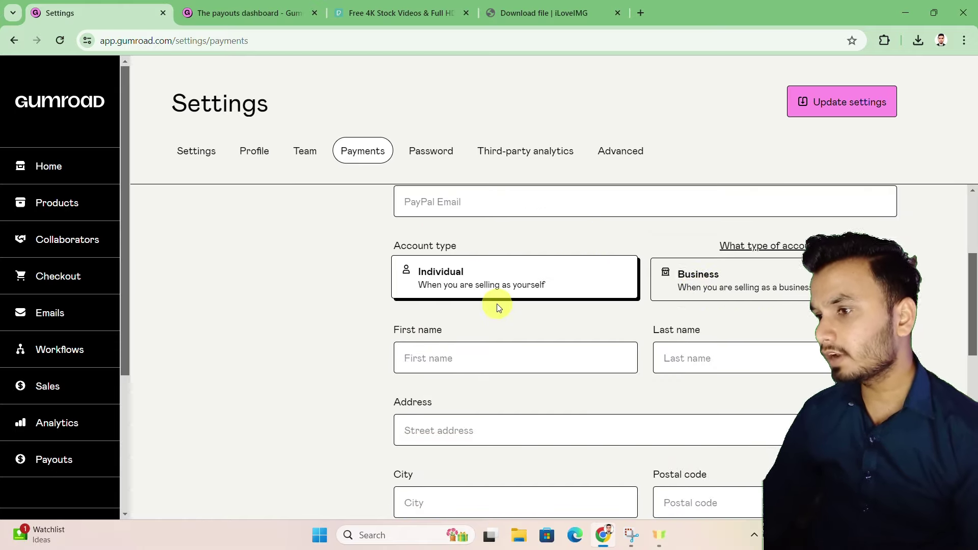
scroll(498, 305, "up", 4)
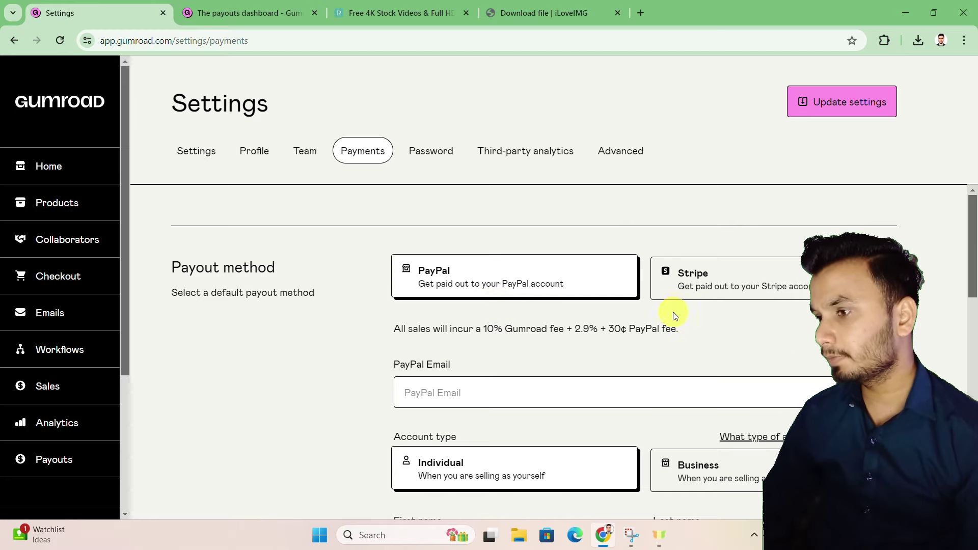
scroll(493, 341, "down", 3)
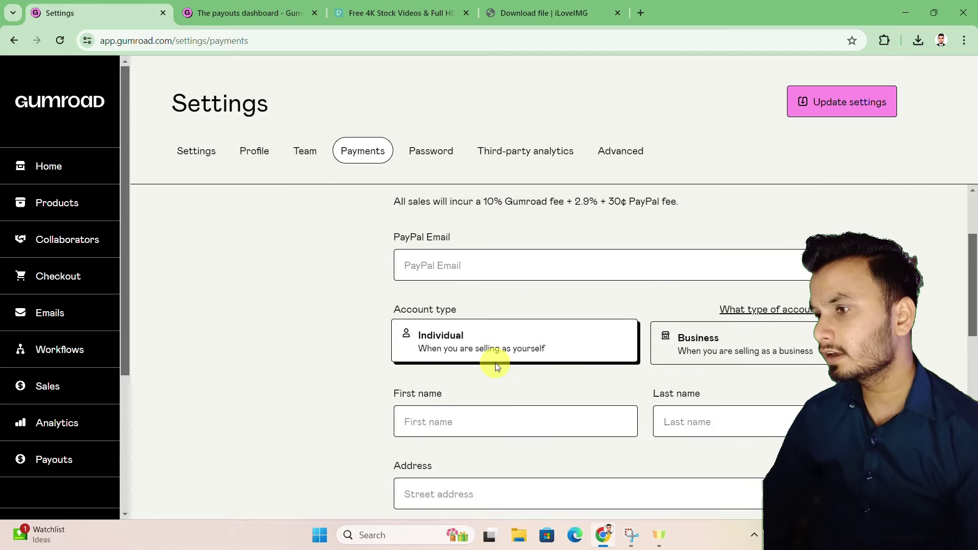
scroll(497, 336, "down", 3)
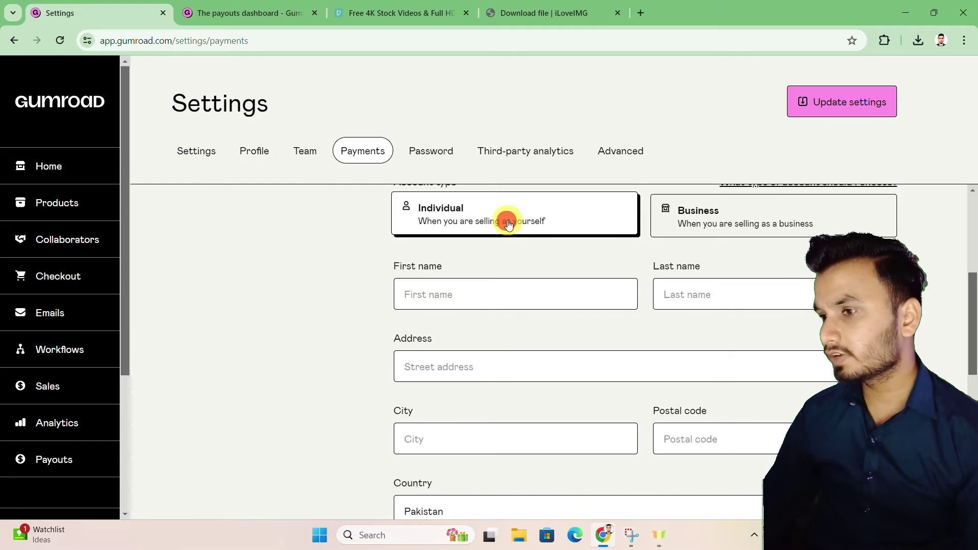
scroll(728, 356, "down", 4)
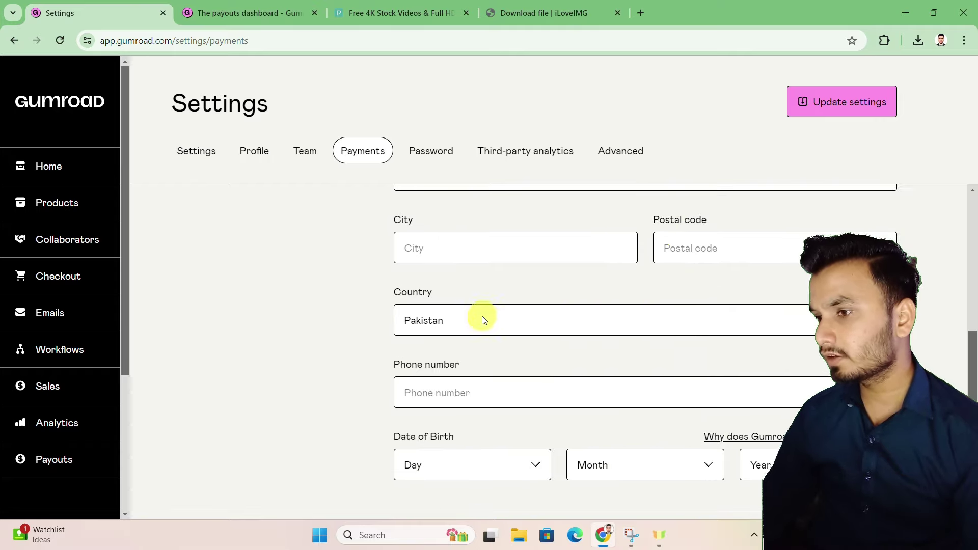
scroll(715, 333, "down", 4)
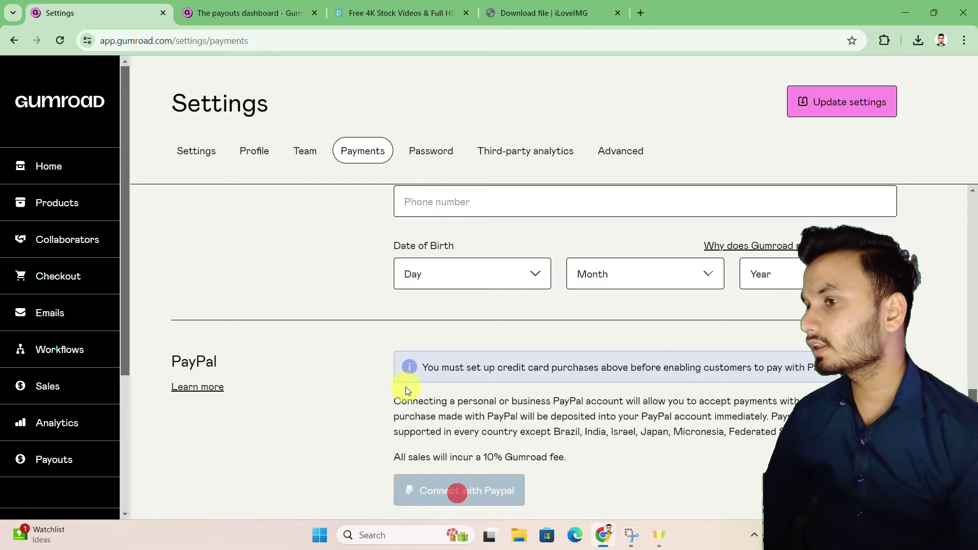
scroll(387, 387, "up", 4)
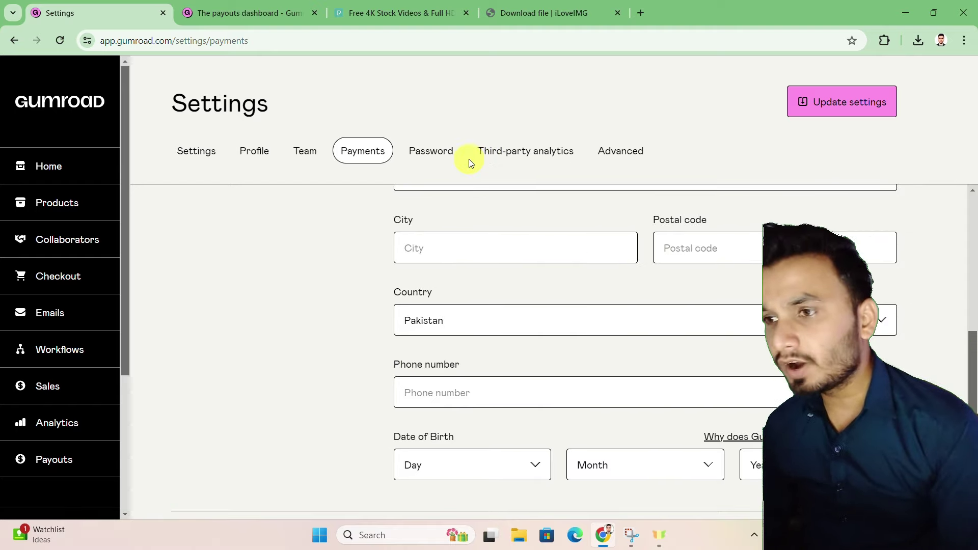
Go back to the Home dashboard and review its Getting started checklist, Best selling and Activity sections
left_click(82, 154)
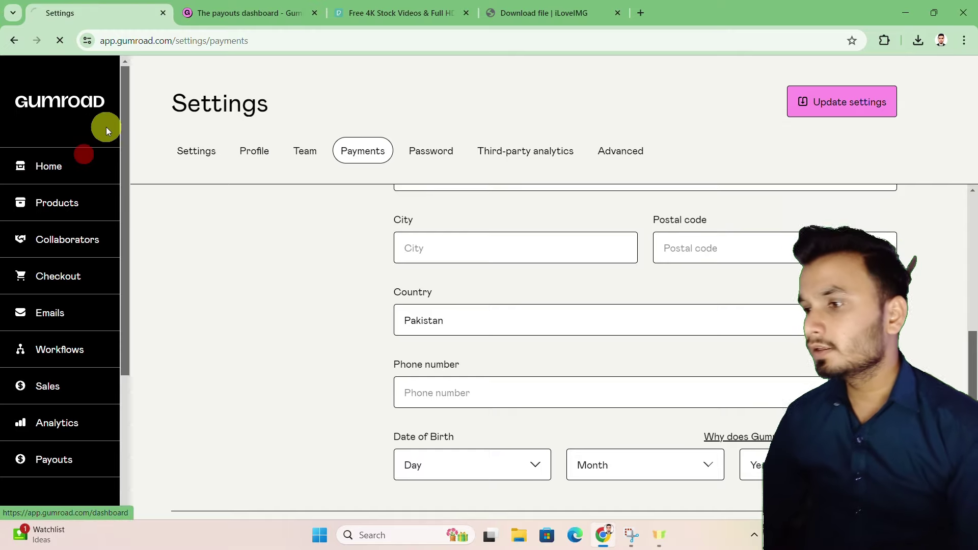
scroll(640, 283, "down", 2)
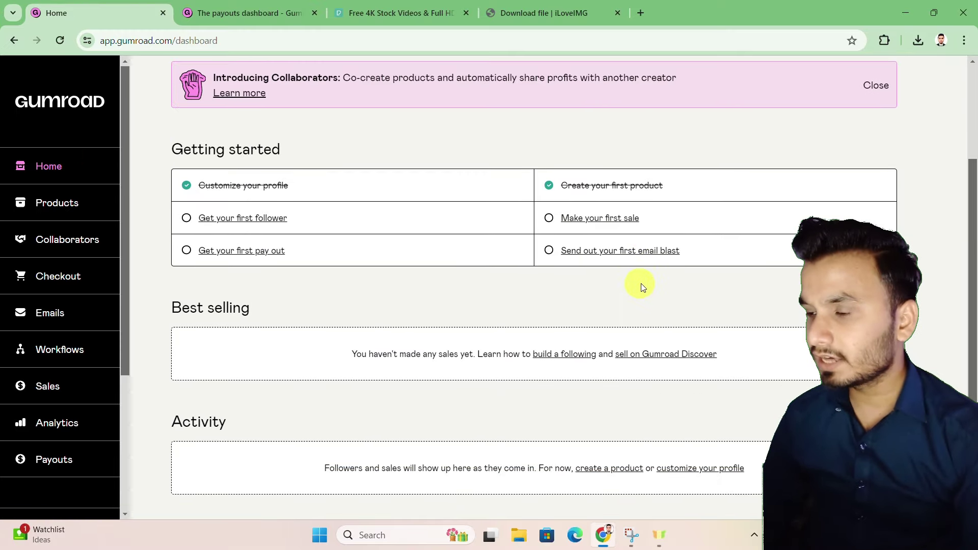
scroll(514, 290, "up", 2)
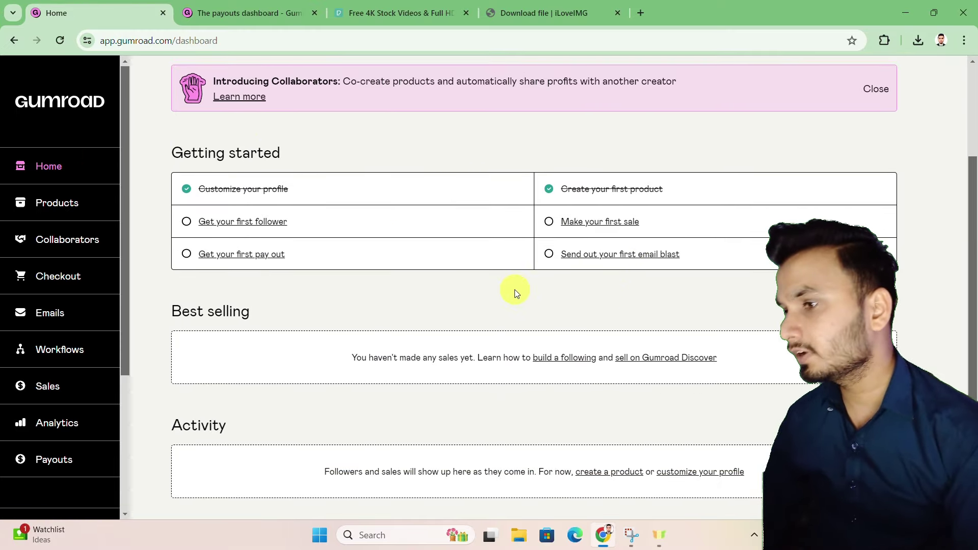